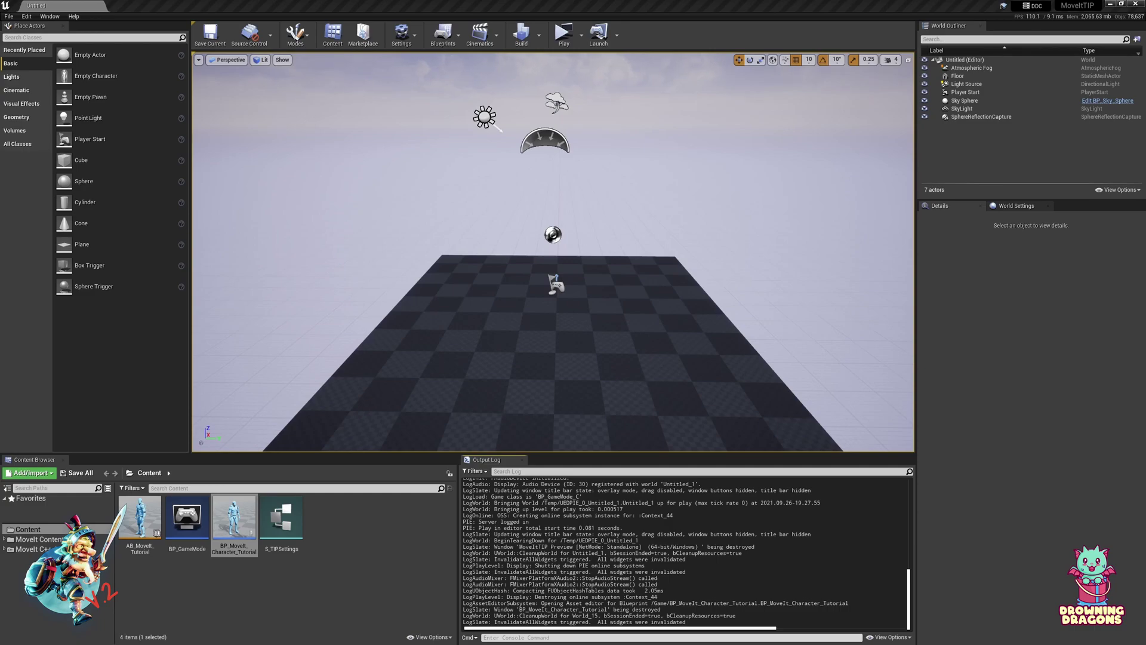
- Open the BP_MoveIt_Character_Tutorial blueprint, apply the Orient To Movement with Cycle default movement system and compile
{"action": "double_click", "coordinate": [236, 521]}
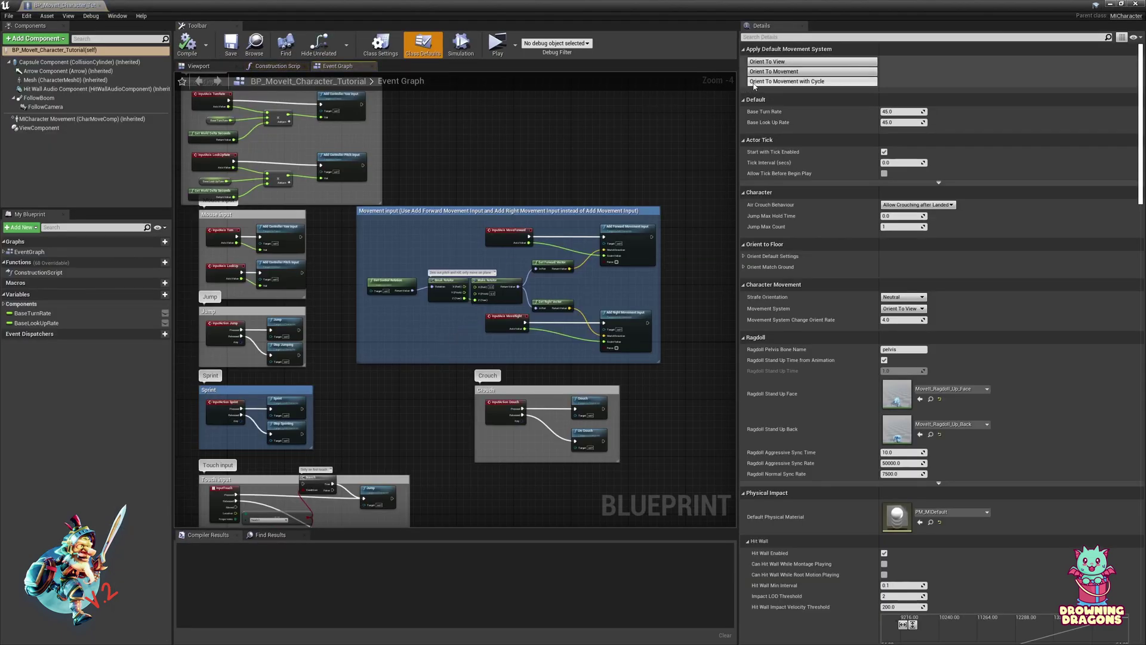
{"action": "left_click", "coordinate": [757, 82]}
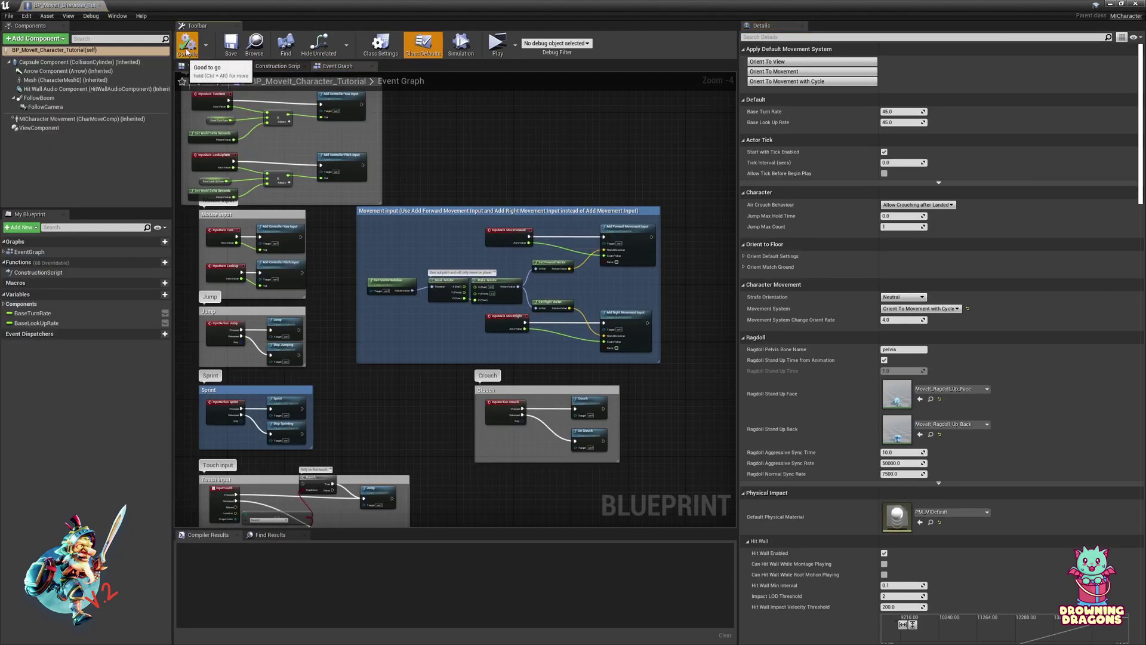
{"action": "left_click", "coordinate": [187, 45]}
- Play-test the character by running it in all directions with sharp reversals, and end the preview
{"action": "left_click", "coordinate": [498, 43]}
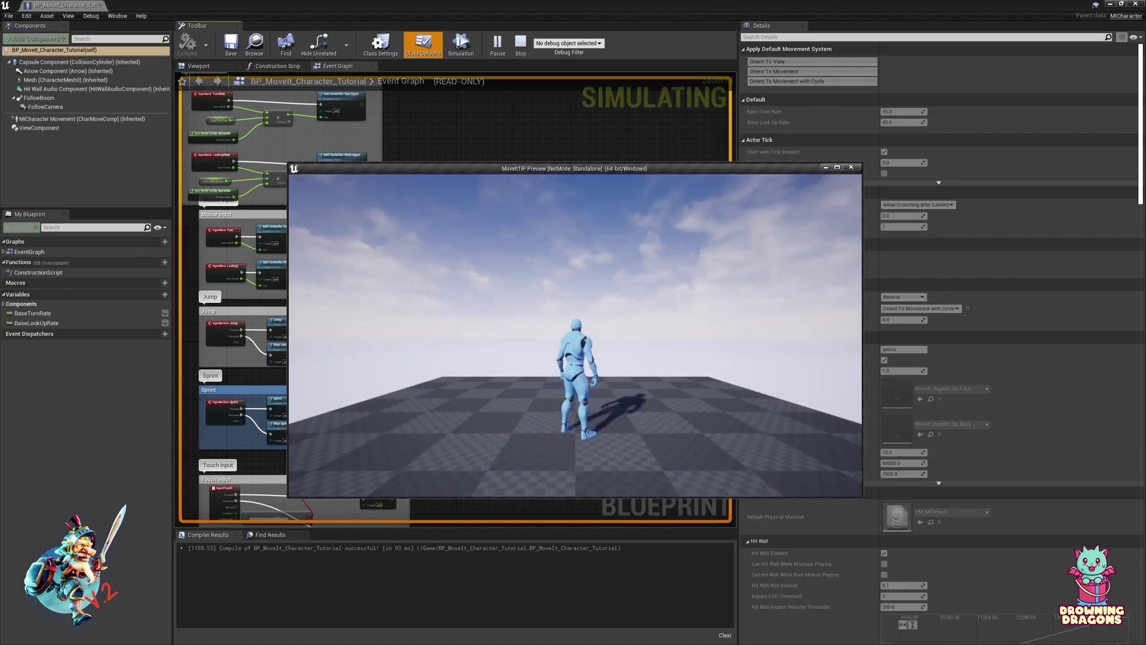
{"action": "key", "text": "w"}
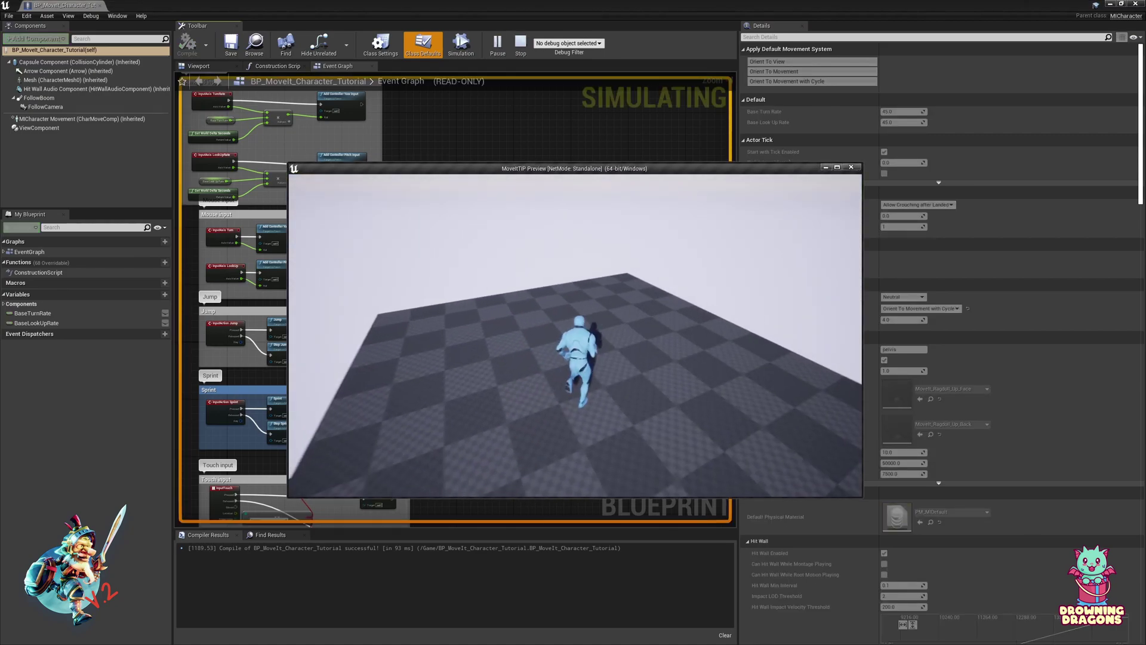
{"action": "key", "text": "a"}
{"action": "key", "text": "s"}
{"action": "key", "text": "d"}
{"action": "key", "text": "w"}
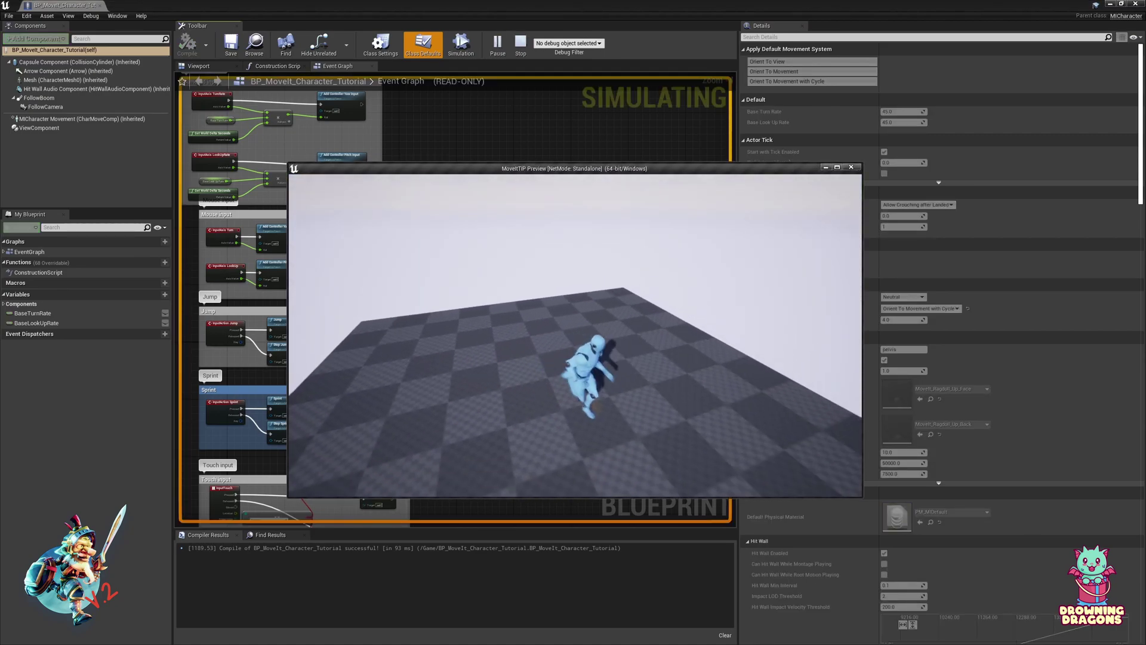
{"action": "key", "text": "a"}
{"action": "key", "text": "d"}
{"action": "key", "text": "s"}
{"action": "key", "text": "w"}
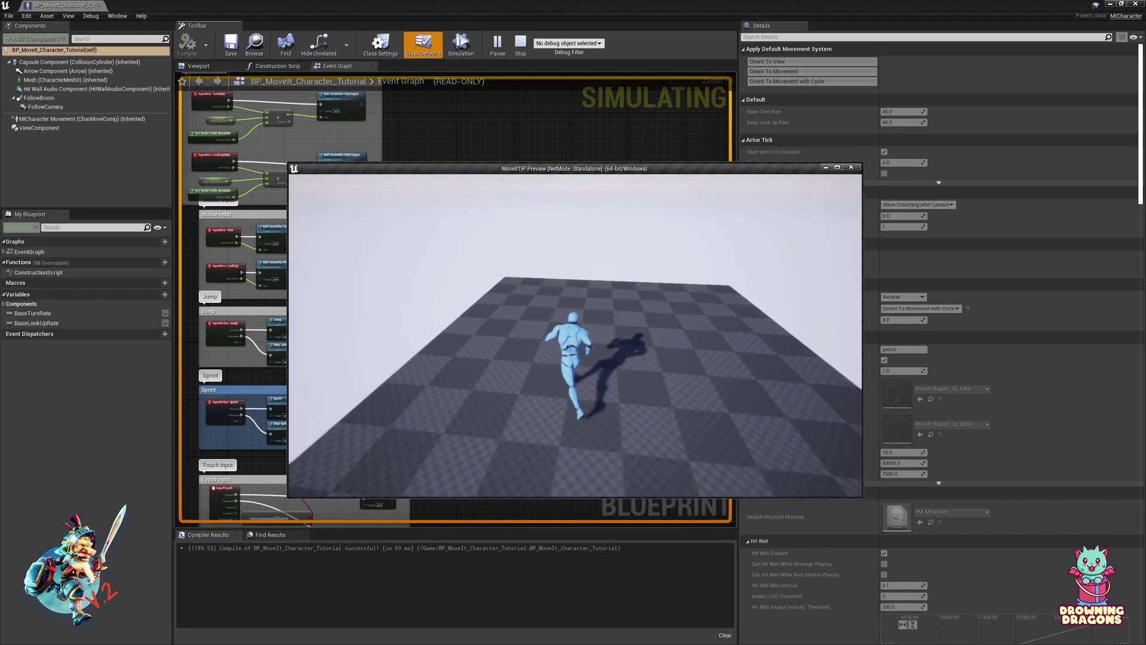
{"action": "key", "text": "d"}
{"action": "key", "text": "a"}
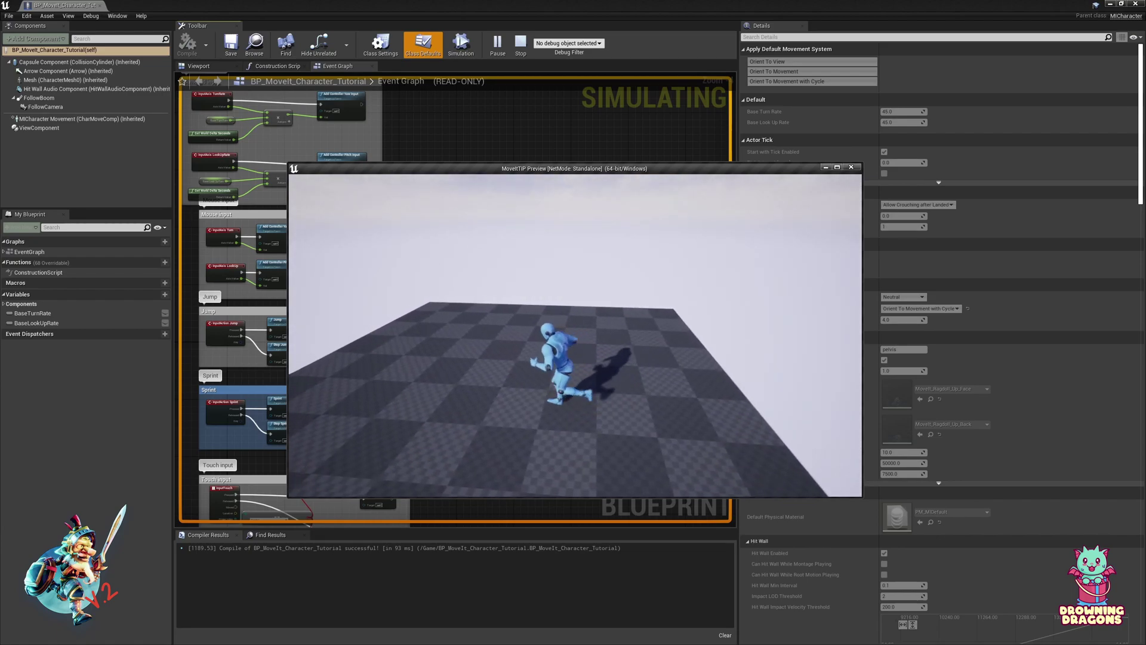
{"action": "key", "text": "d"}
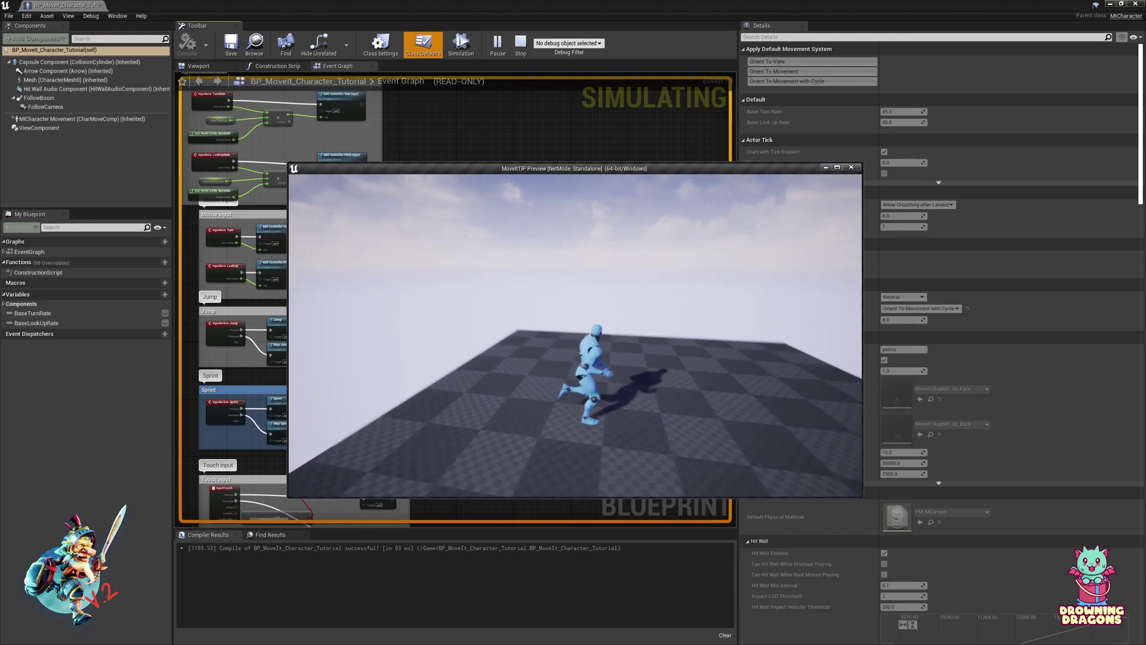
{"action": "key", "text": "Escape"}
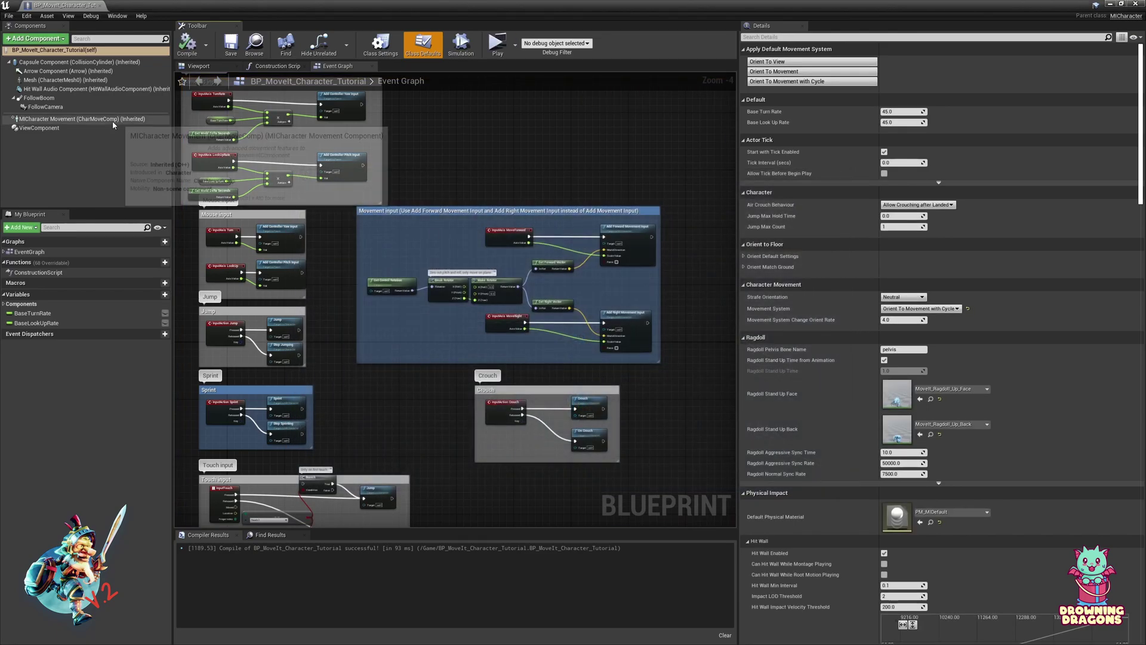
- Filter the MICharacter Movement component's properties for "pivot" and set Pivot Type to Acceleration
{"action": "left_click", "coordinate": [82, 119]}
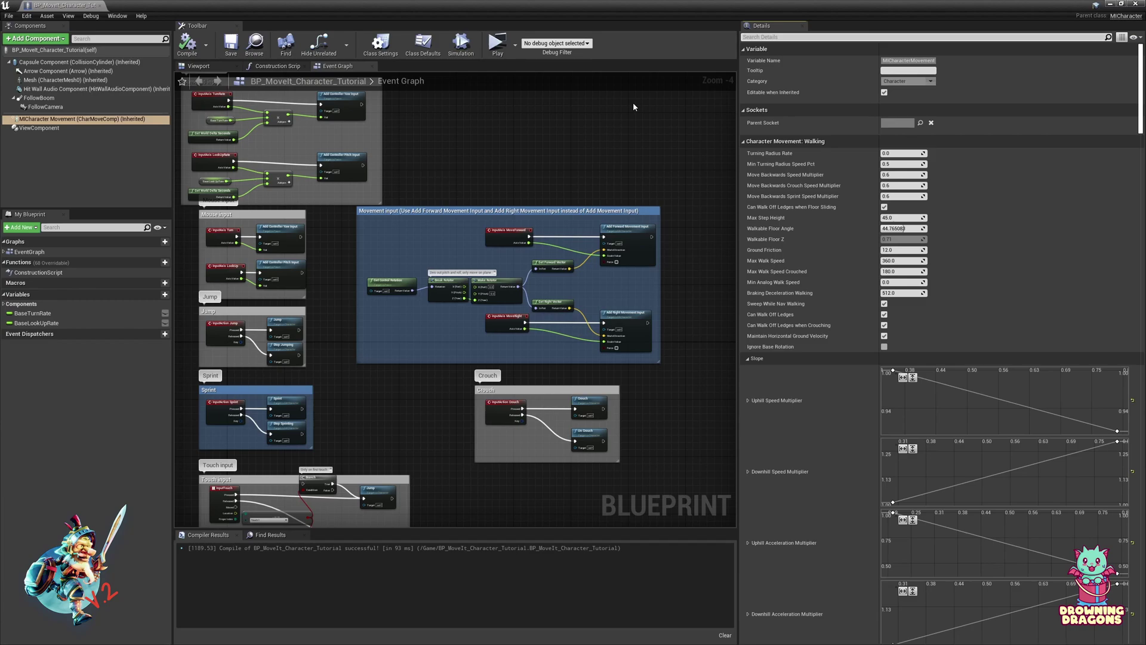
{"action": "type", "text": "pivot"}
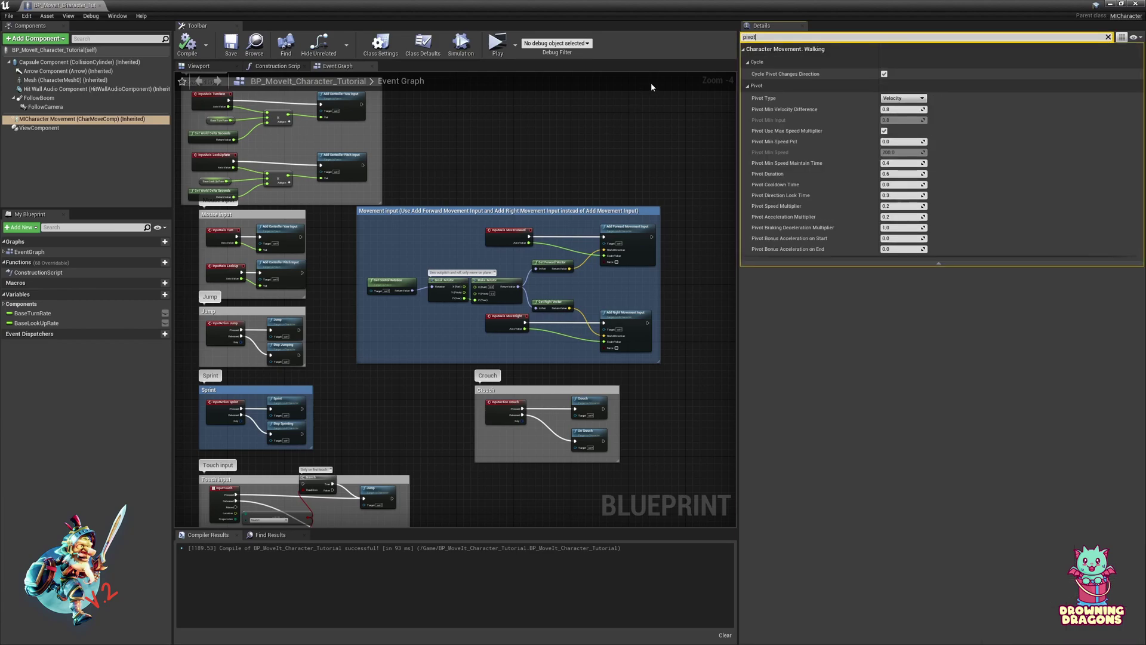
{"action": "left_click", "coordinate": [903, 99]}
{"action": "left_click", "coordinate": [897, 112]}
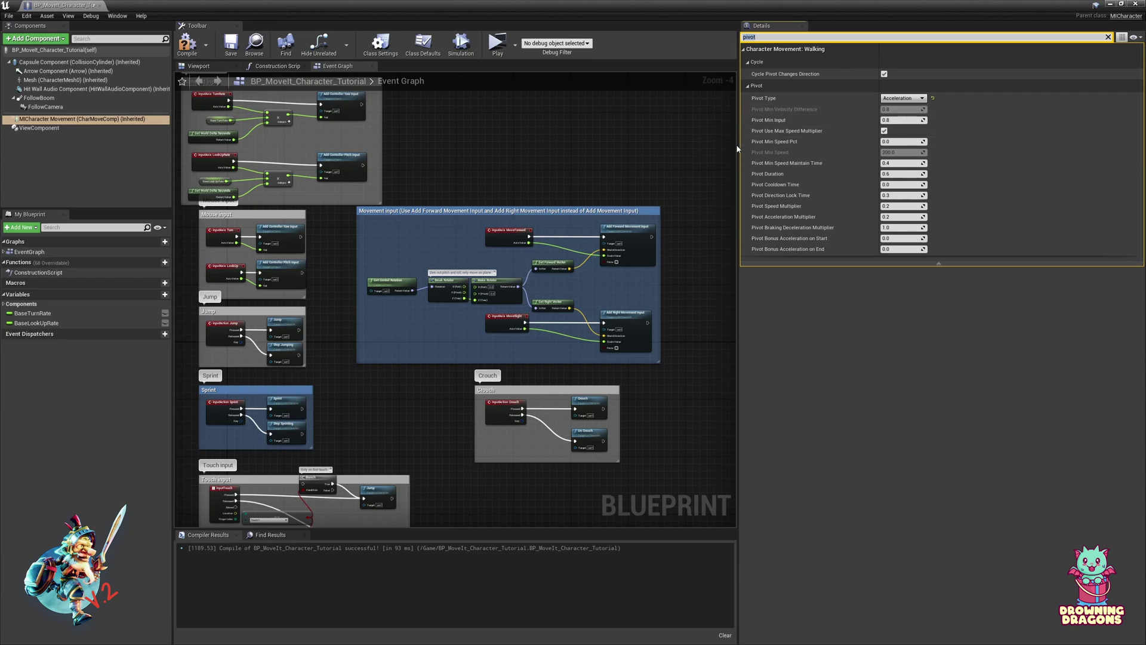
- Play-test the acceleration-based pivot by reversing the character's running direction, and end the preview
{"action": "left_click", "coordinate": [543, 286]}
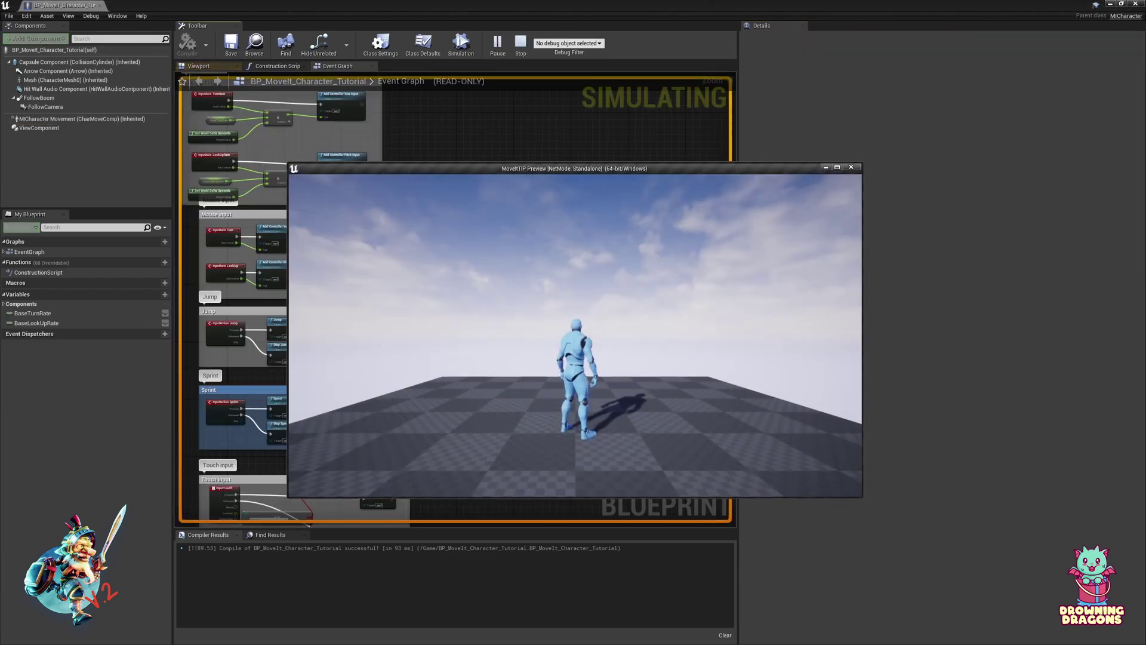
{"action": "key", "text": "a"}
{"action": "key", "text": "w"}
{"action": "key", "text": "s"}
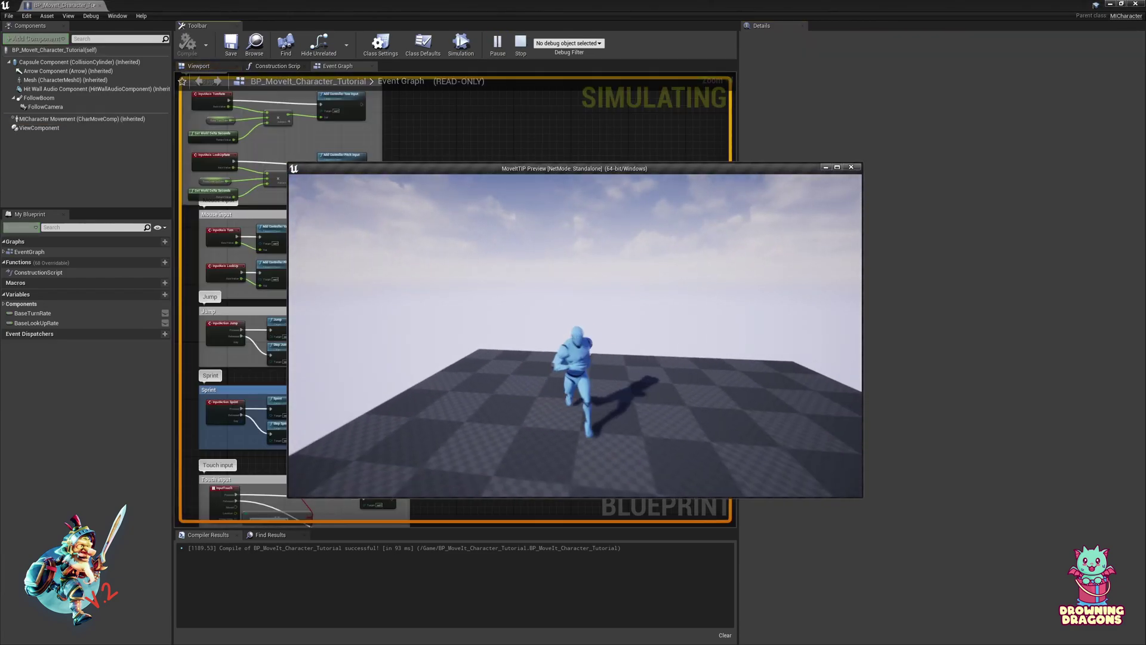
{"action": "key", "text": "a"}
{"action": "key", "text": "d"}
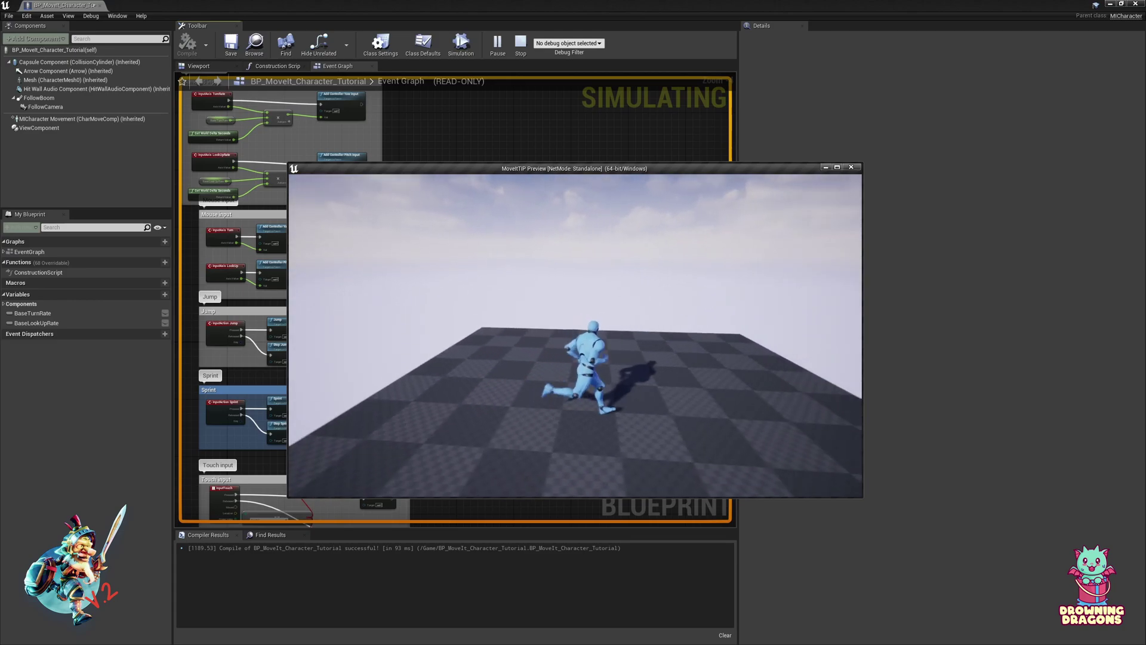
{"action": "key", "text": "a"}
{"action": "key", "text": "Escape"}
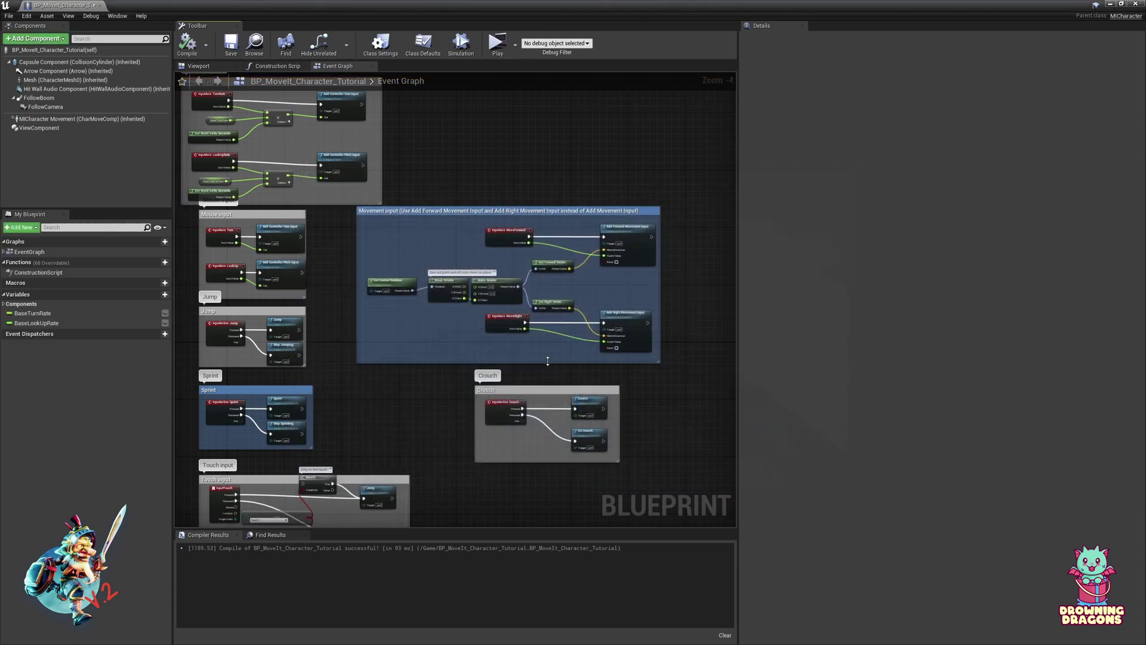
- Reset the MICharacter Movement component's Pivot Type to Velocity, turn off Cycle Pivot Changes Direction, and compile the blueprint
{"action": "left_click", "coordinate": [82, 119]}
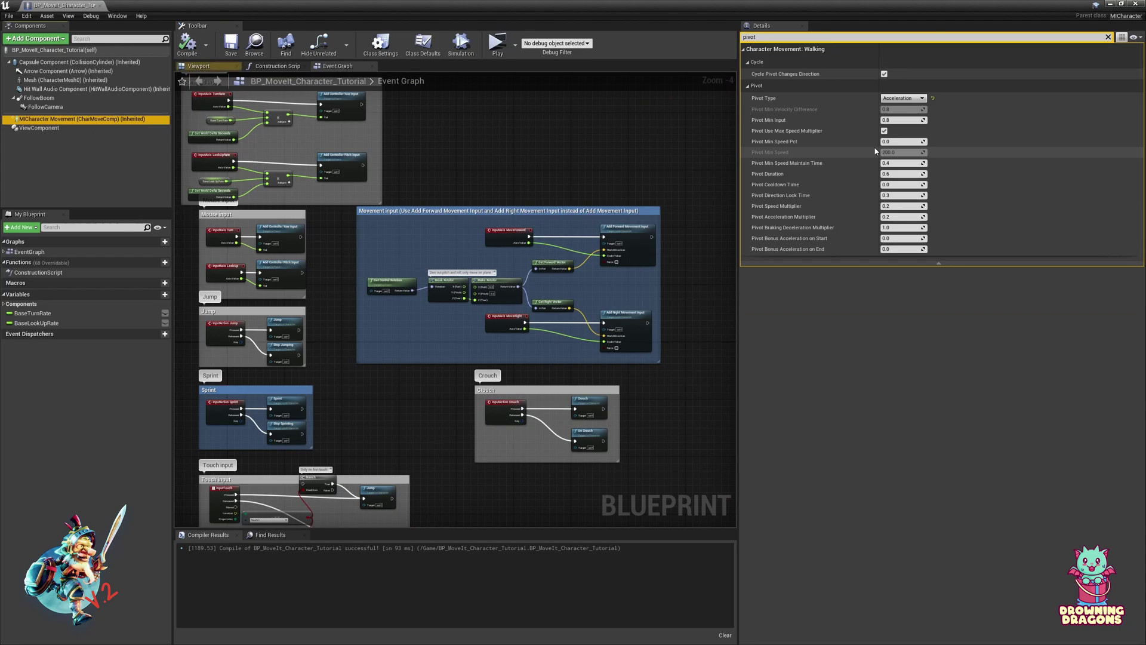
{"action": "left_click", "coordinate": [933, 98]}
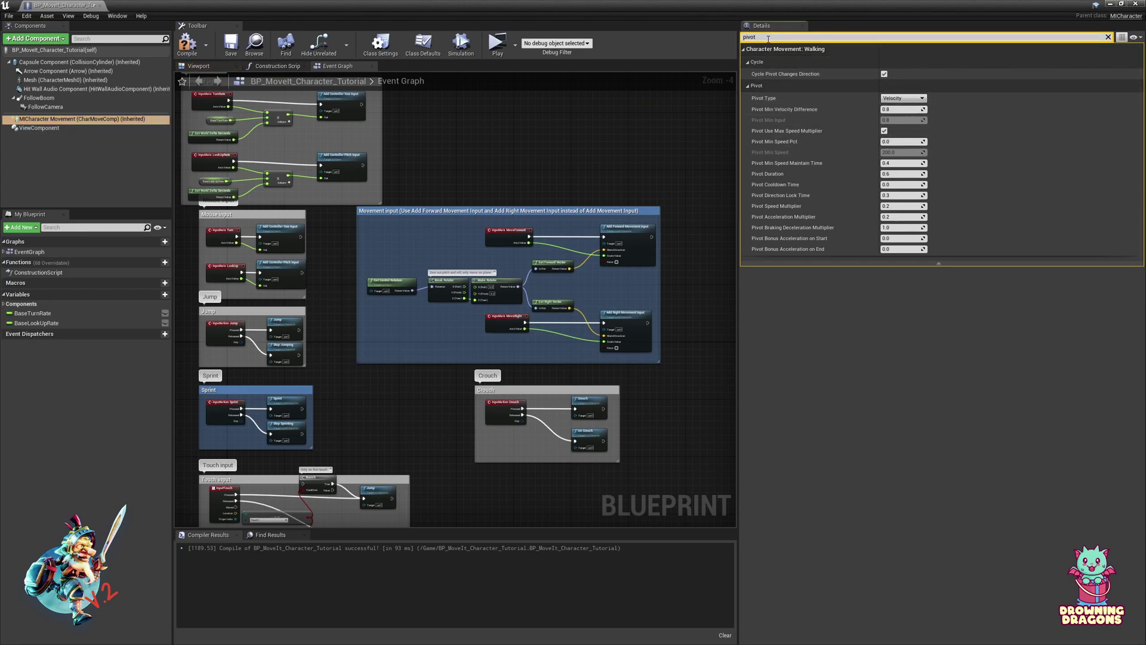
{"action": "key", "text": "ctrl+a"}
{"action": "type", "text": "cyc"}
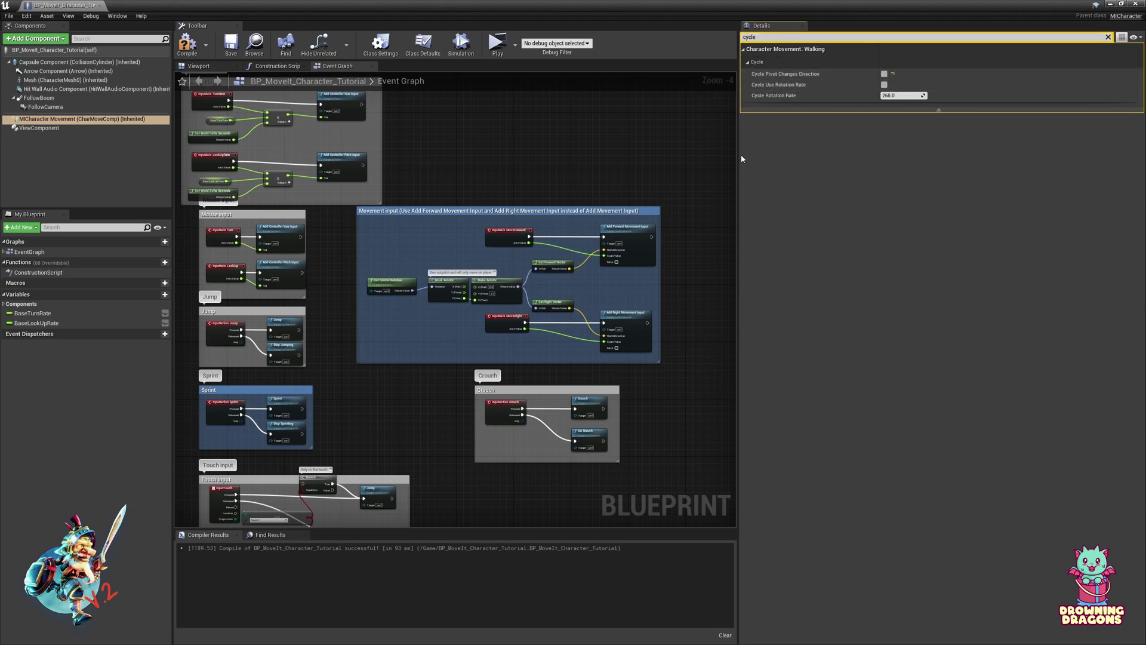
{"action": "left_click", "coordinate": [200, 36]}
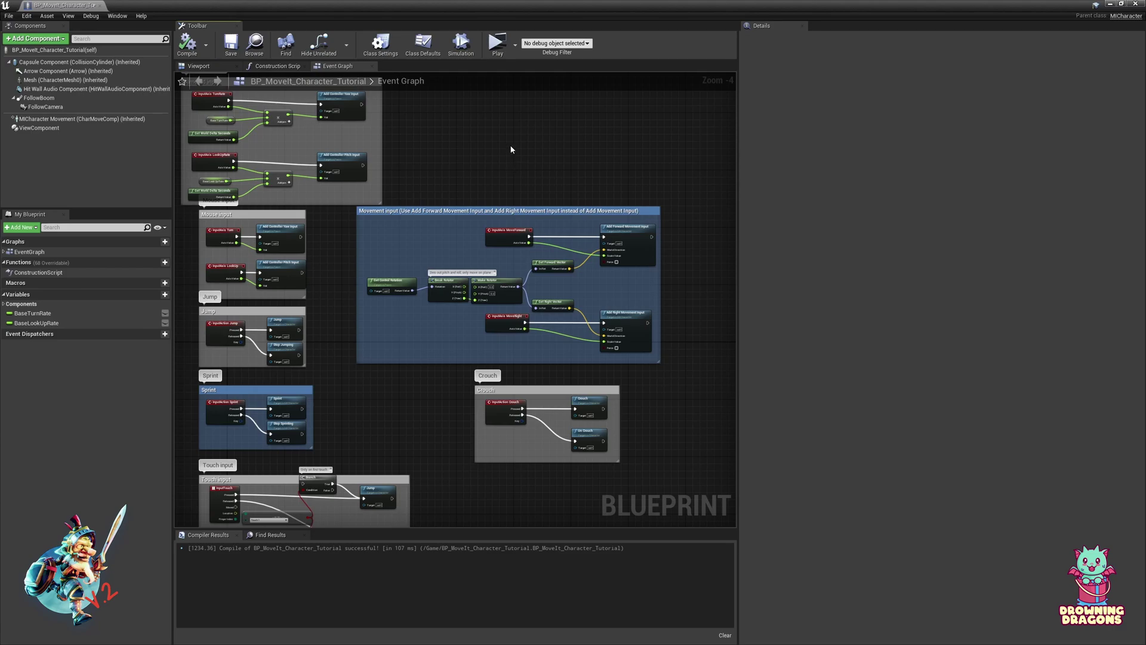
- Play-test sideways direction changes with Cycle Pivot Changes Direction off, and end the preview
{"action": "left_click", "coordinate": [498, 42]}
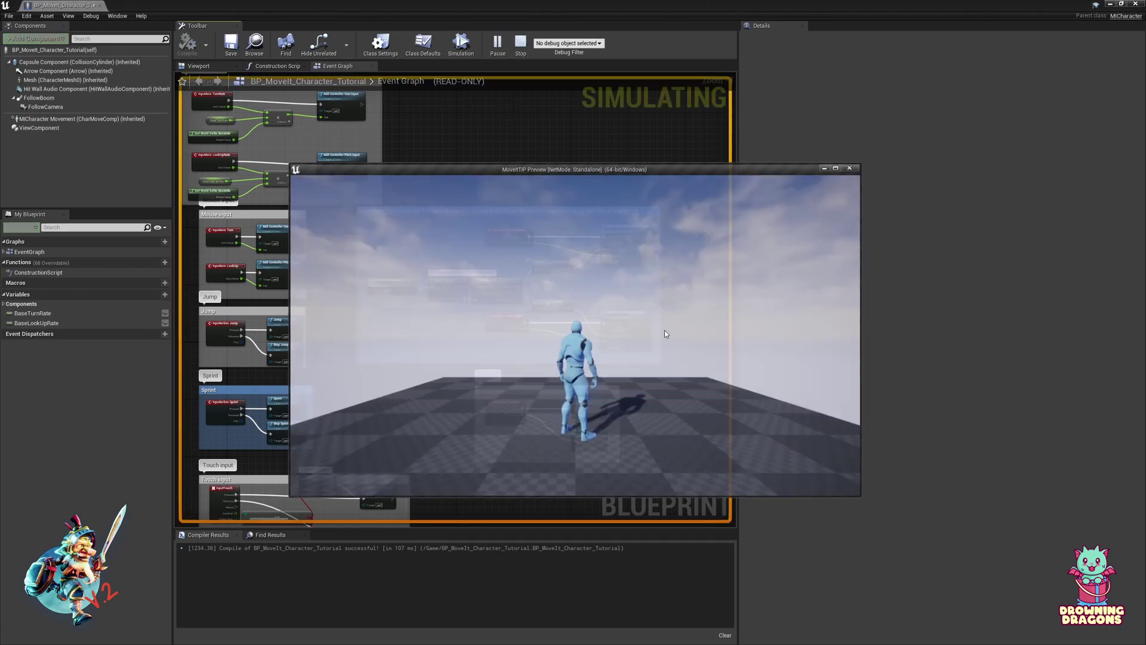
{"action": "key", "text": "d"}
{"action": "key", "text": "a"}
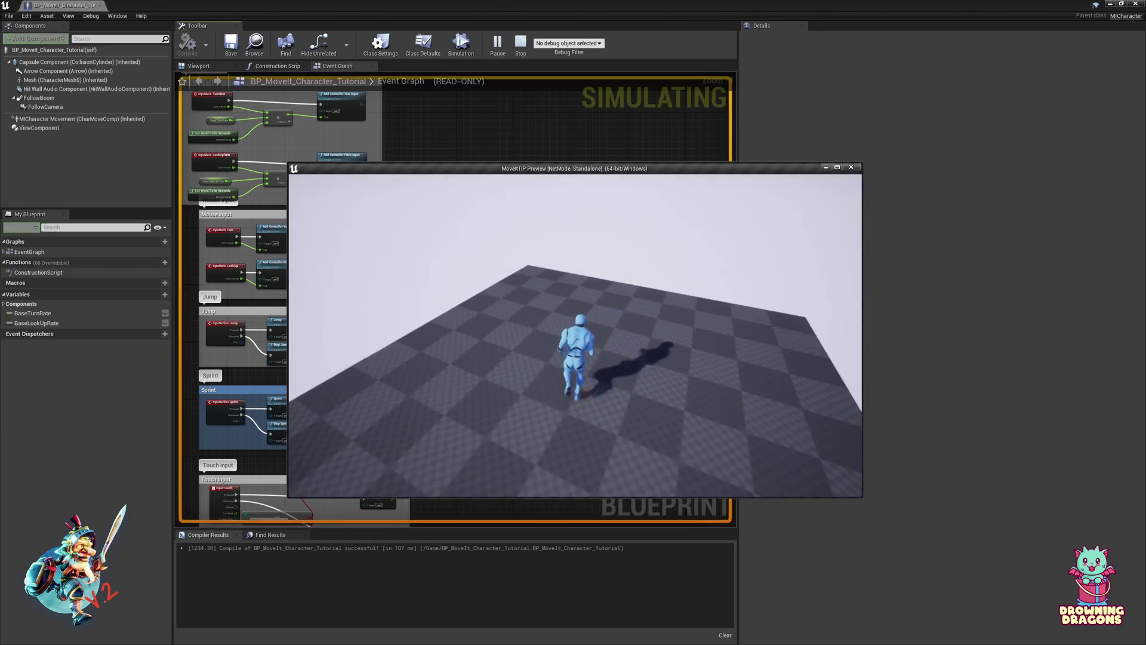
{"action": "key", "text": "d"}
{"action": "key", "text": "Escape"}
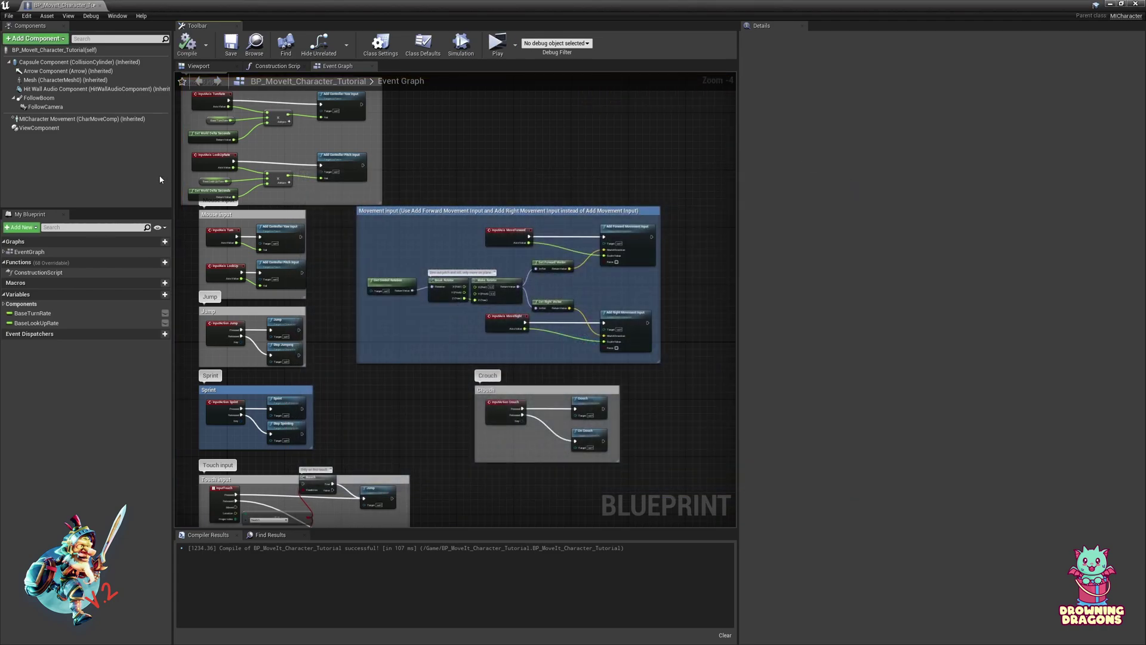
- Set the MICharacter Movement component's Cycle Rotation Rate to 100 and play-test the character's turning
{"action": "left_click", "coordinate": [111, 121]}
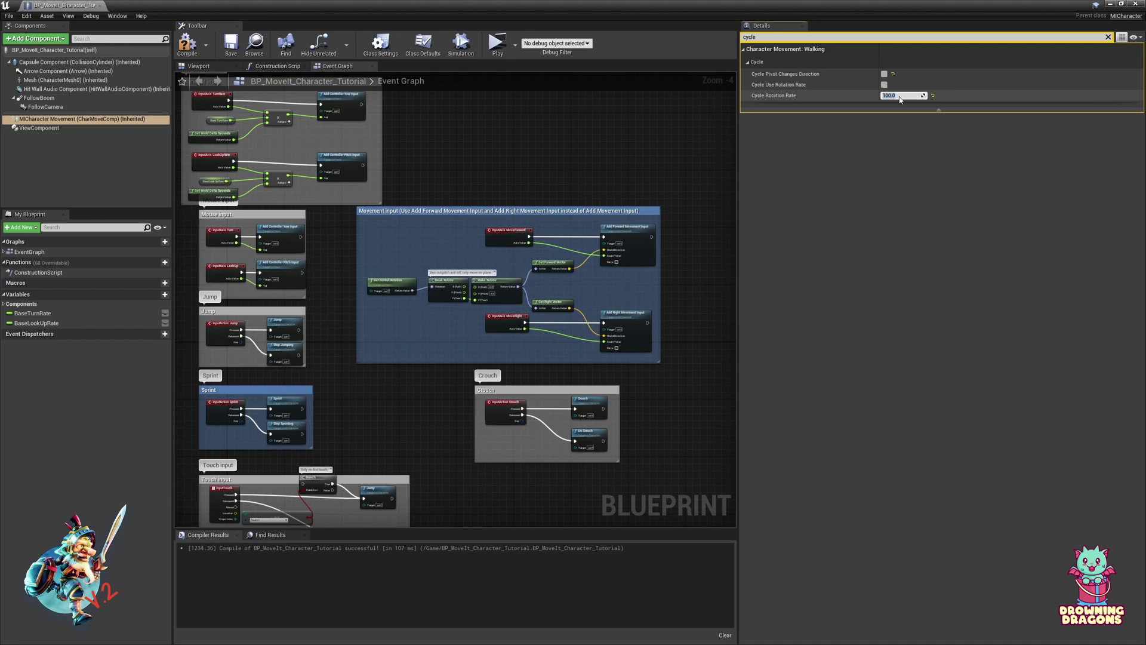
{"action": "key", "text": "alt+p"}
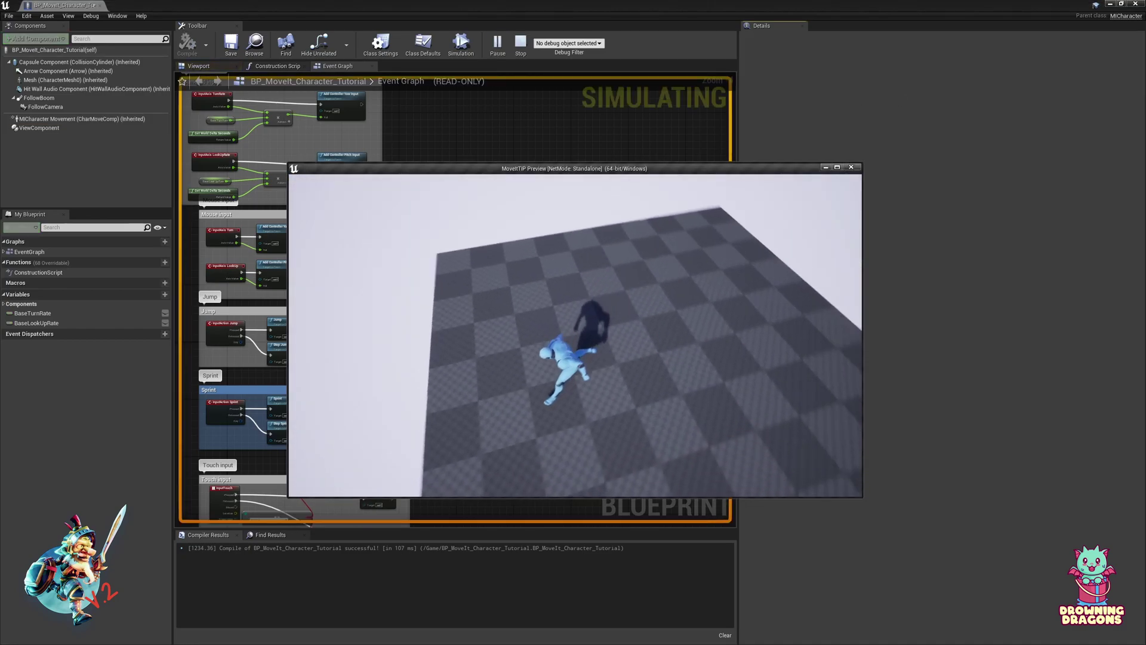
{"action": "key", "text": "w"}
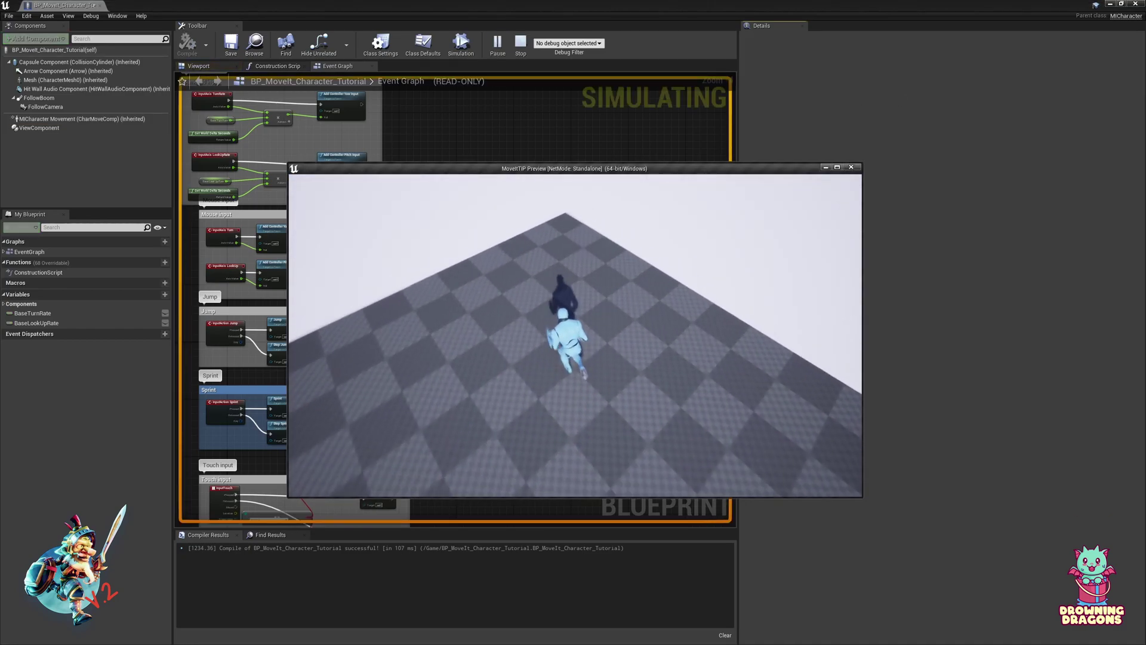
{"action": "key", "text": "a"}
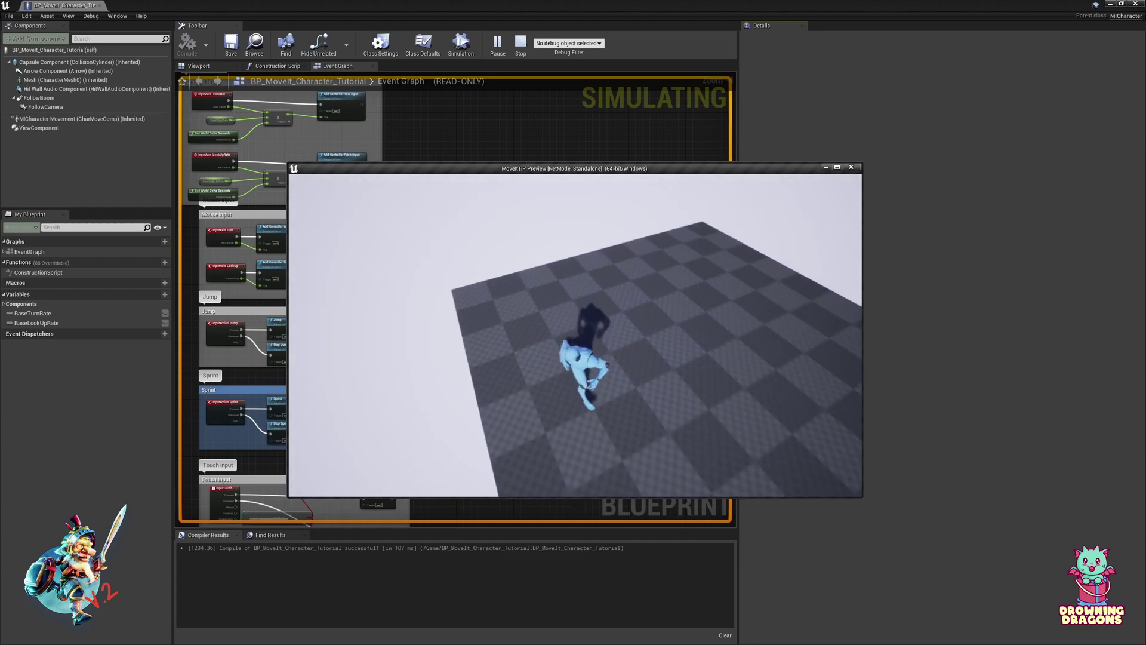
{"action": "key", "text": "d"}
{"action": "key", "text": "w"}
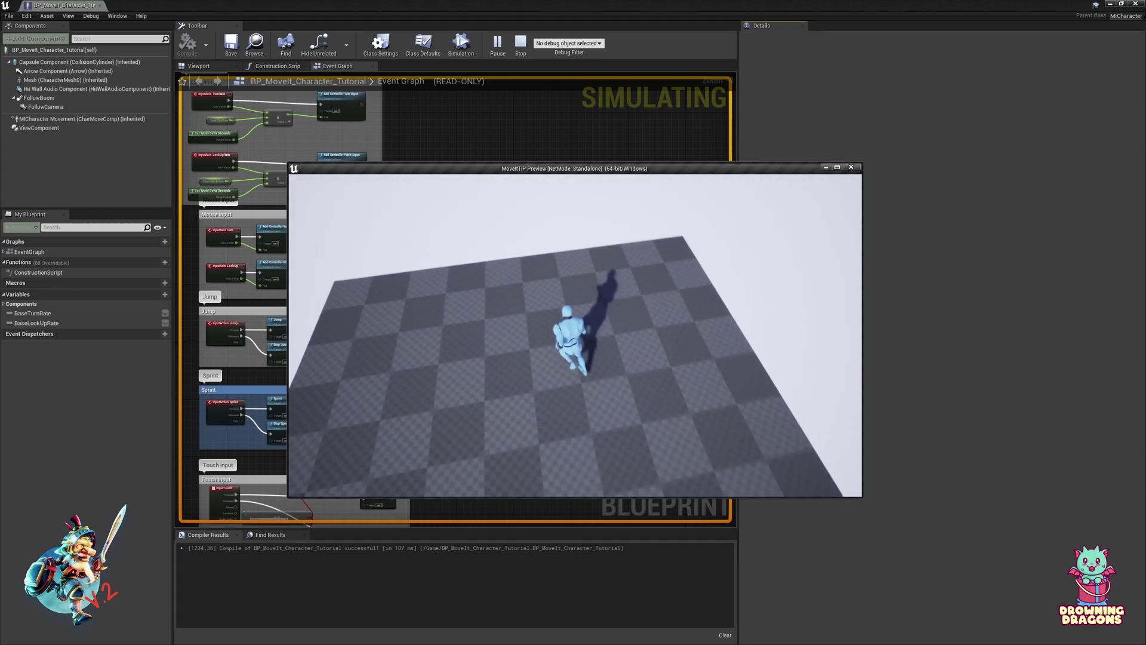
{"action": "key", "text": "a"}
{"action": "key", "text": "d"}
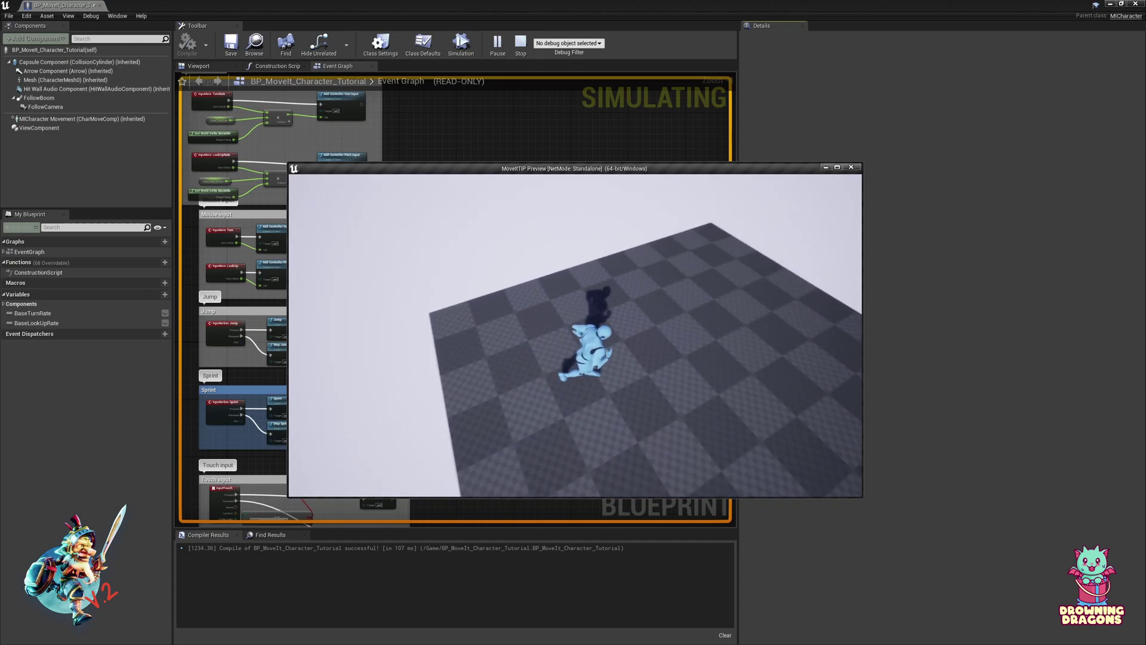
{"action": "key", "text": "Escape"}
- Filter the MICharacter Movement component's properties for "piv" and set Pivot Type to Disabled
{"action": "left_click", "coordinate": [82, 119]}
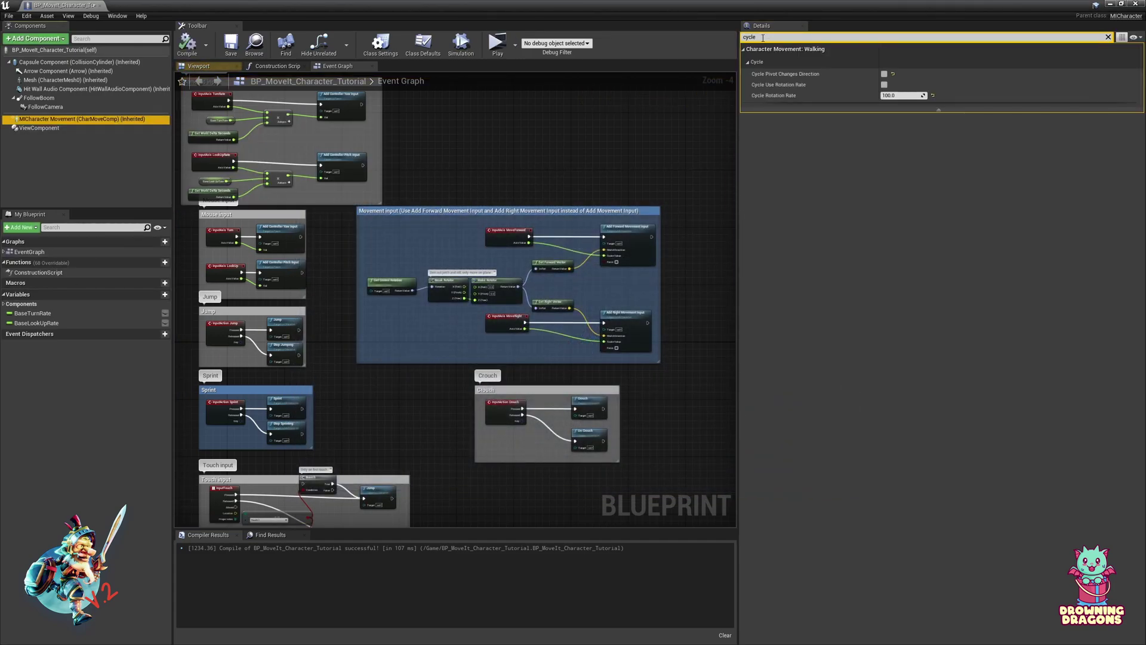
{"action": "type", "text": "p"}
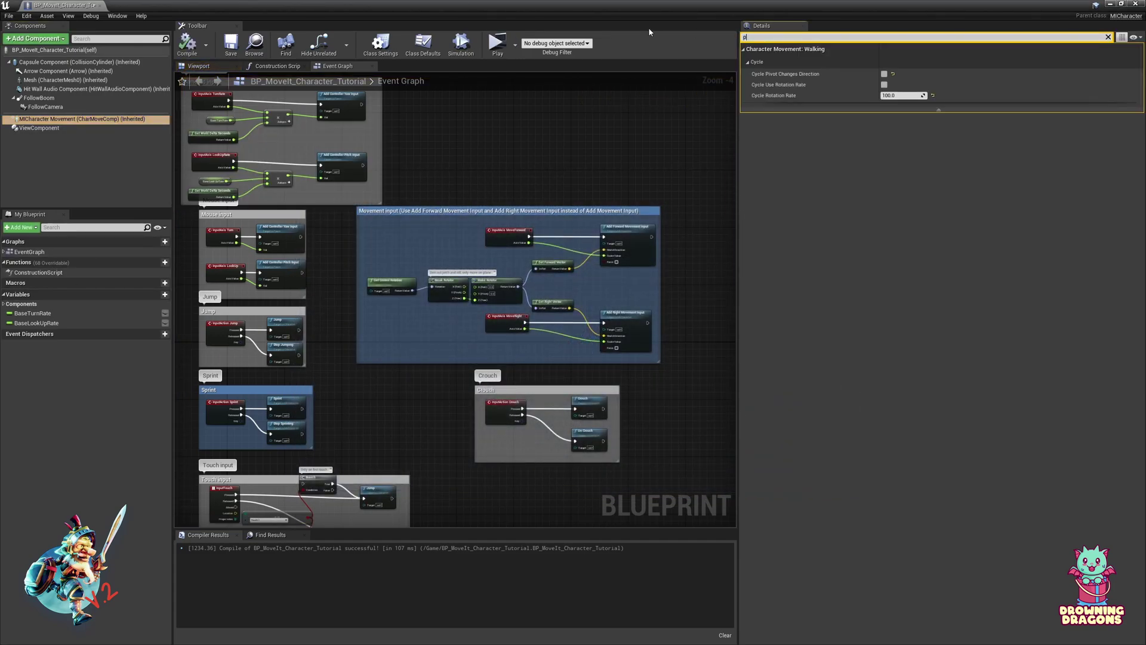
{"action": "type", "text": "iv"}
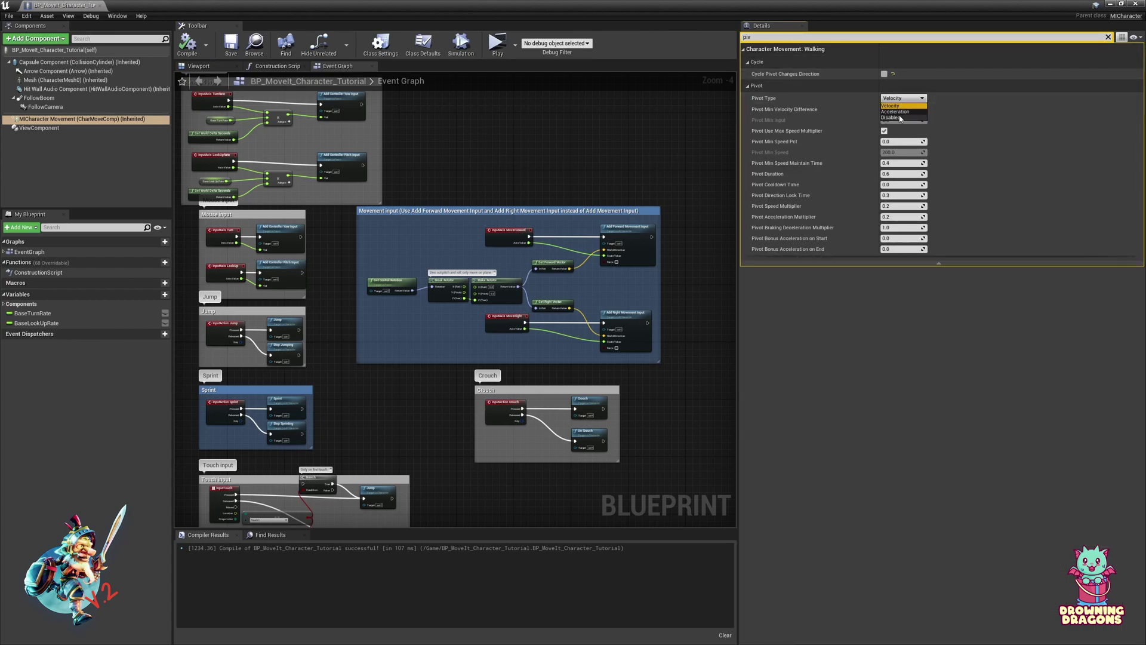
{"action": "left_click", "coordinate": [898, 118]}
- Play-test the character's turning in all directions with Pivot Type disabled, and end the preview
{"action": "left_click", "coordinate": [497, 45]}
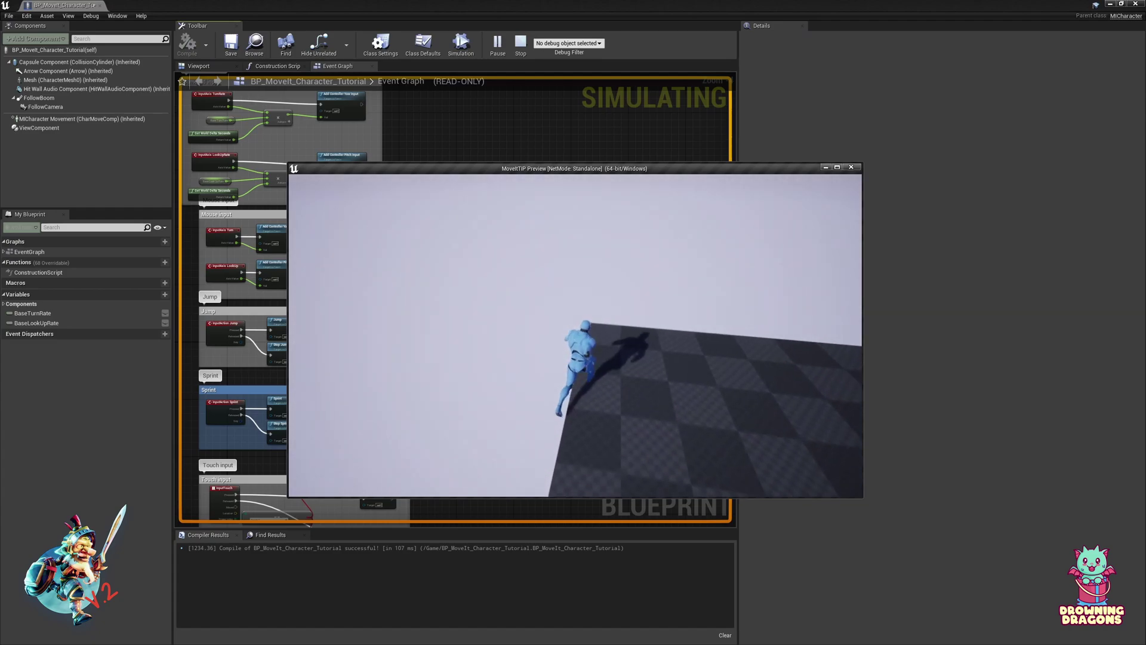
{"action": "key", "text": "d"}
{"action": "key", "text": "s"}
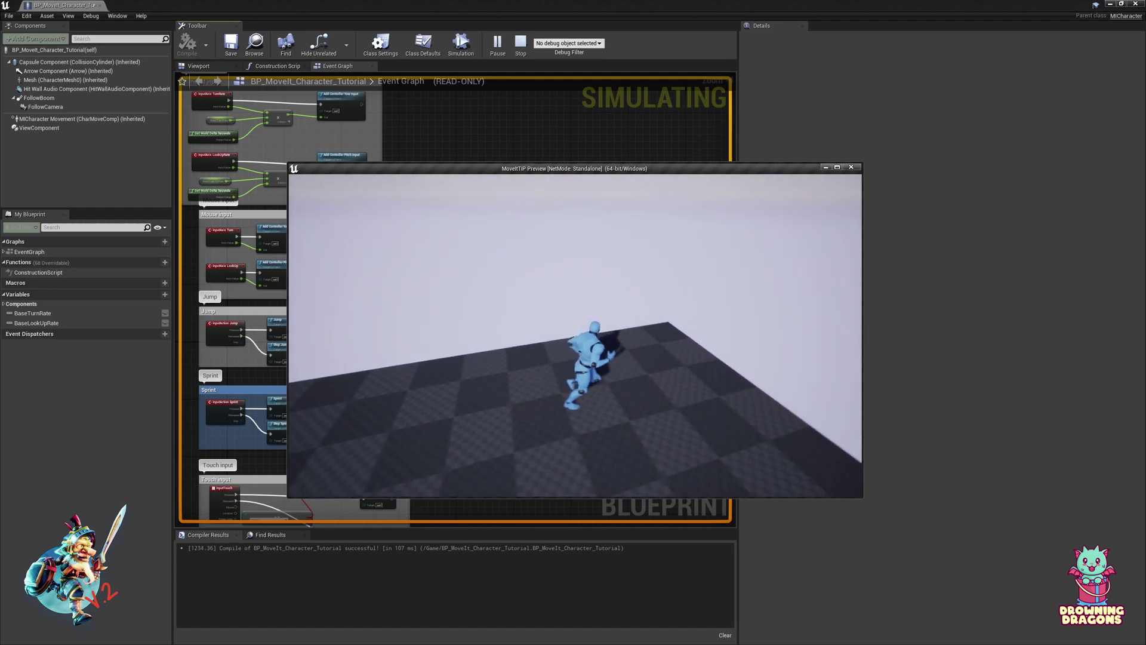
{"action": "key", "text": "a"}
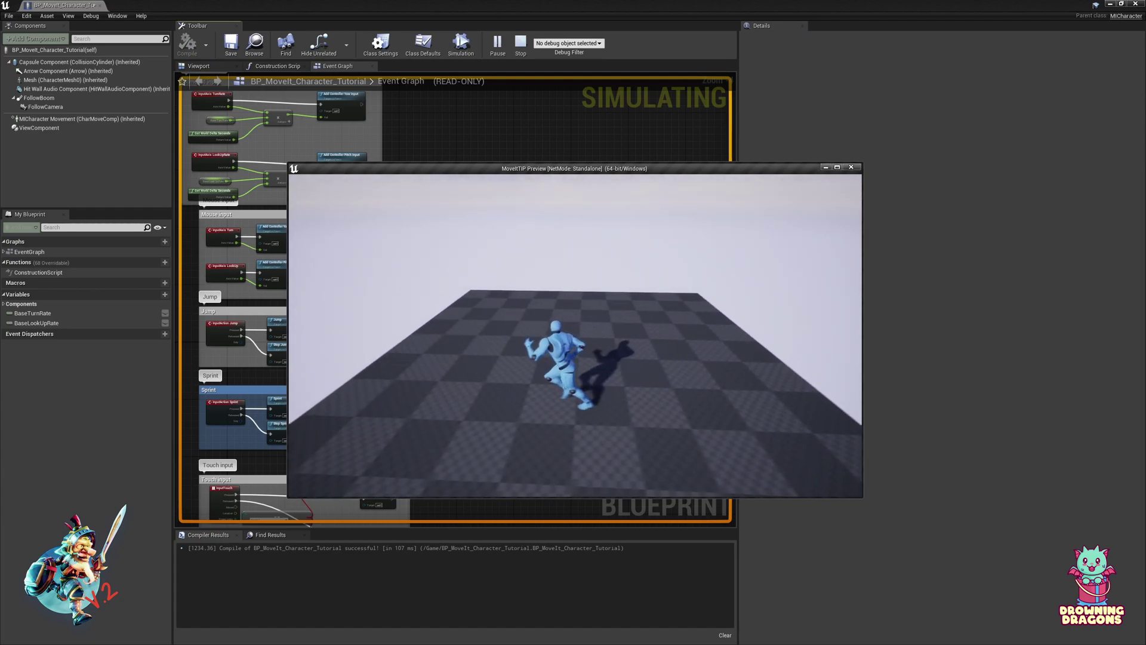
{"action": "key", "text": "w"}
{"action": "key", "text": "d"}
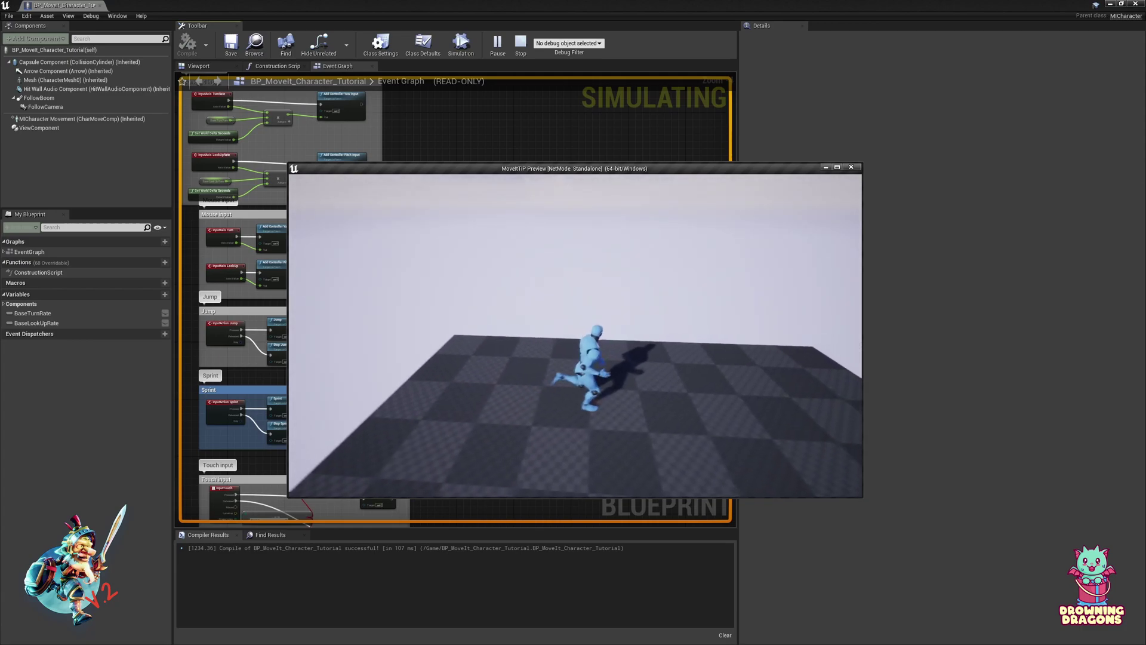
{"action": "key", "text": "s"}
{"action": "key", "text": "a"}
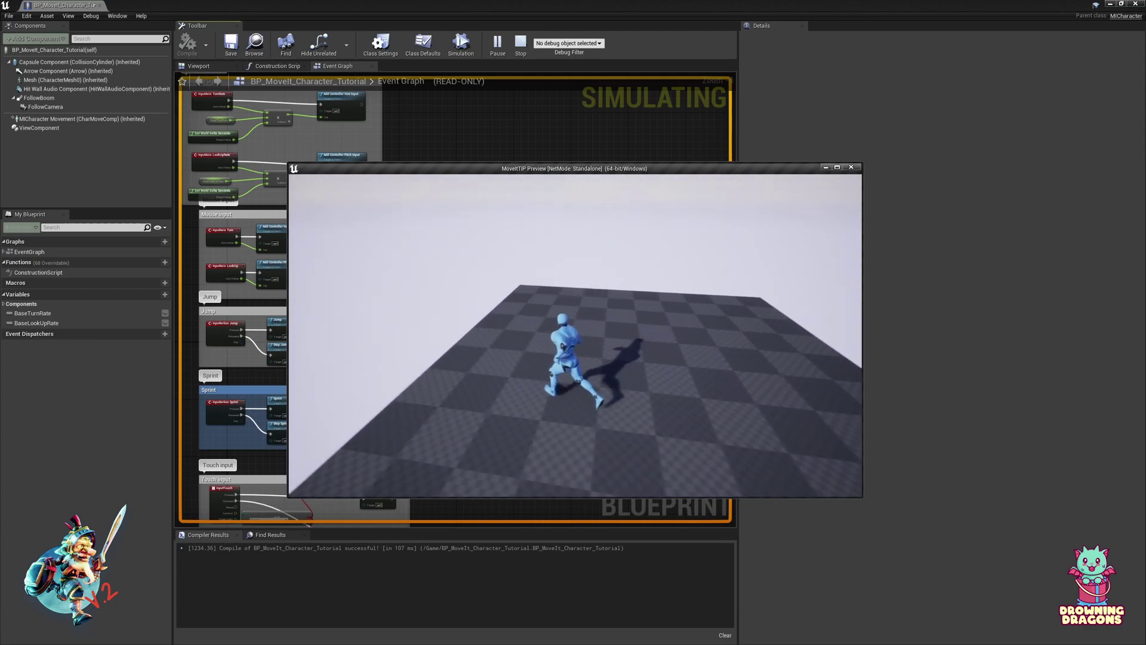
{"action": "key", "text": "w"}
{"action": "key", "text": "d"}
{"action": "key", "text": "s"}
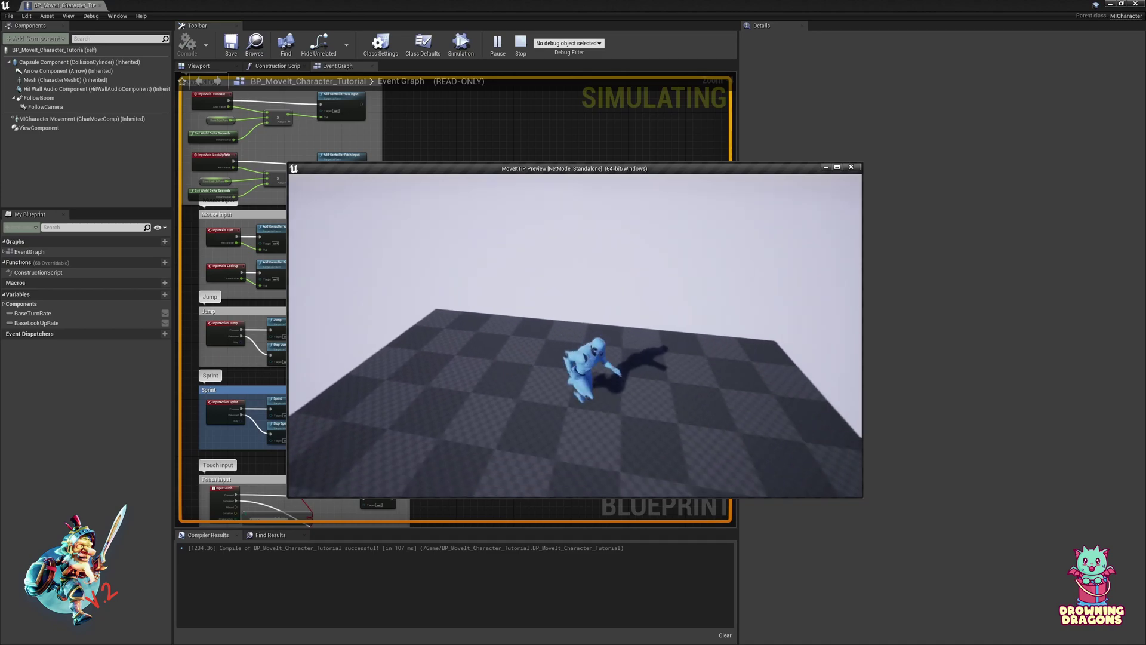
{"action": "key", "text": "w"}
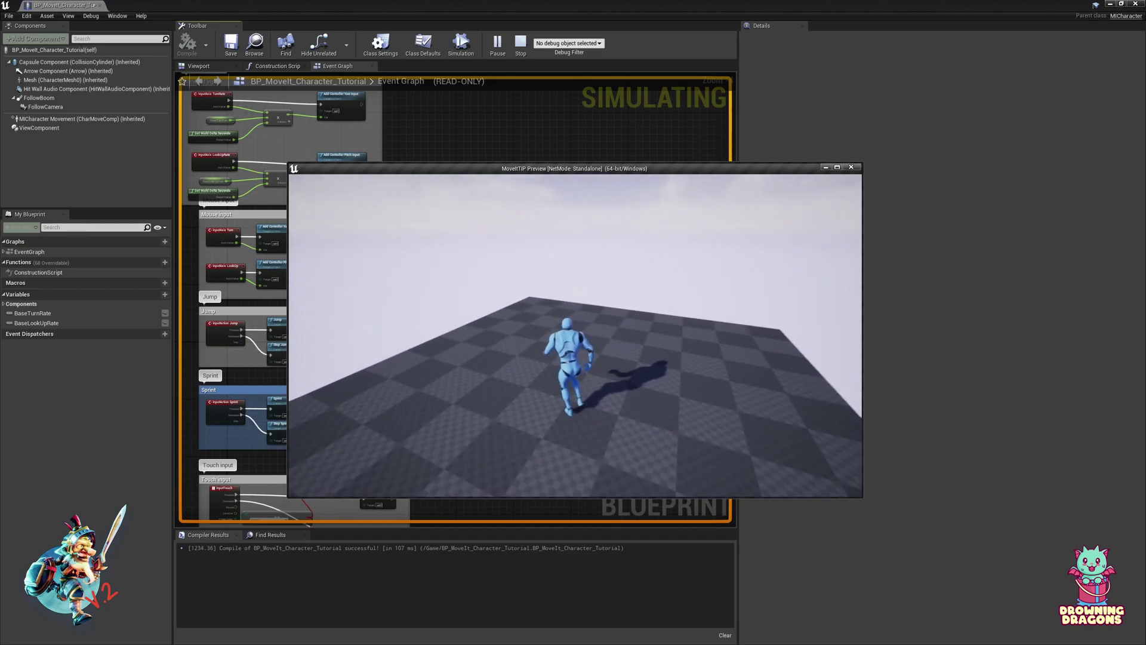
{"action": "key", "text": "d"}
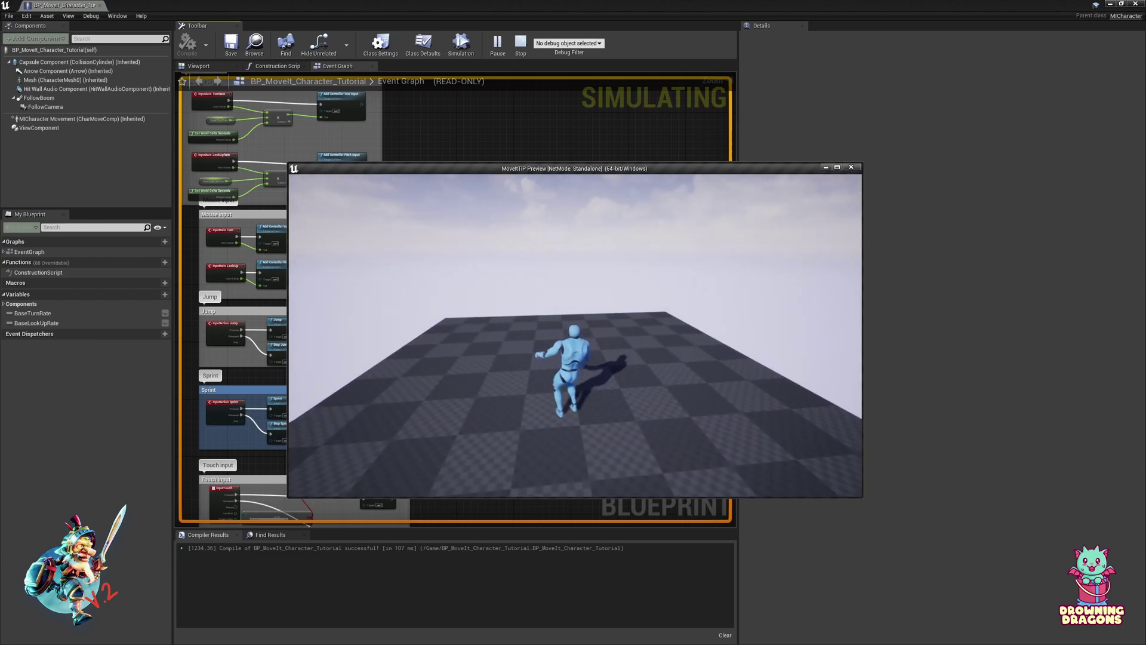
{"action": "key", "text": "Escape"}
- Filter the MICharacter Movement component's properties for "cy" and open the Cycle Rotation Rate value for editing
{"action": "left_click", "coordinate": [119, 120]}
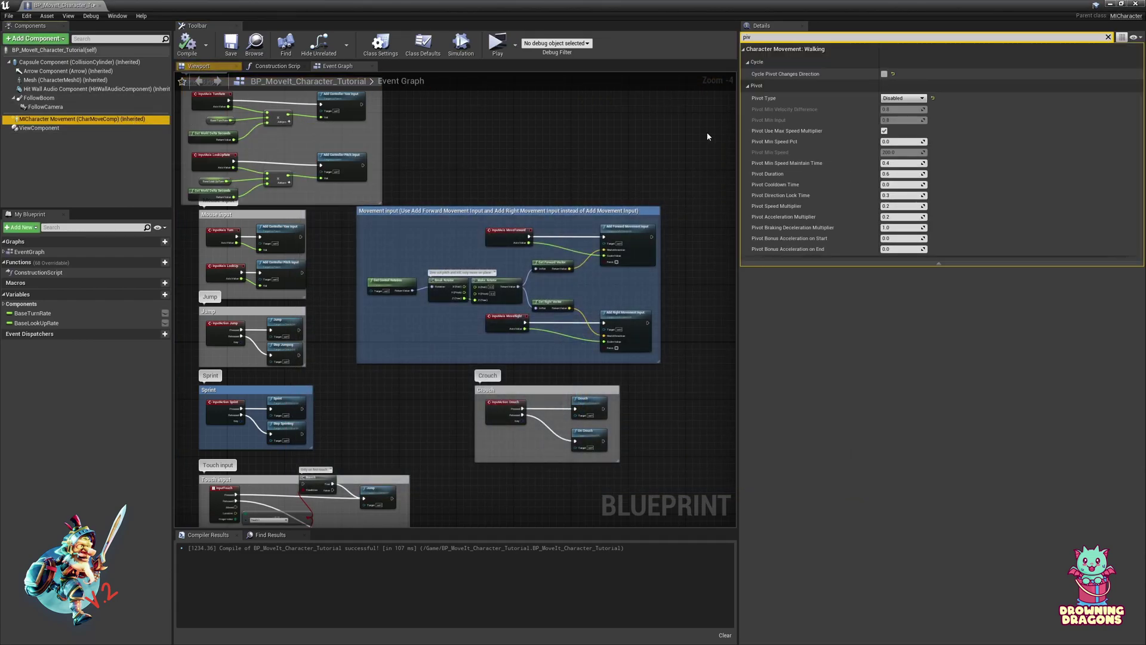
{"action": "left_click", "coordinate": [797, 37]}
{"action": "type", "text": "piv"}
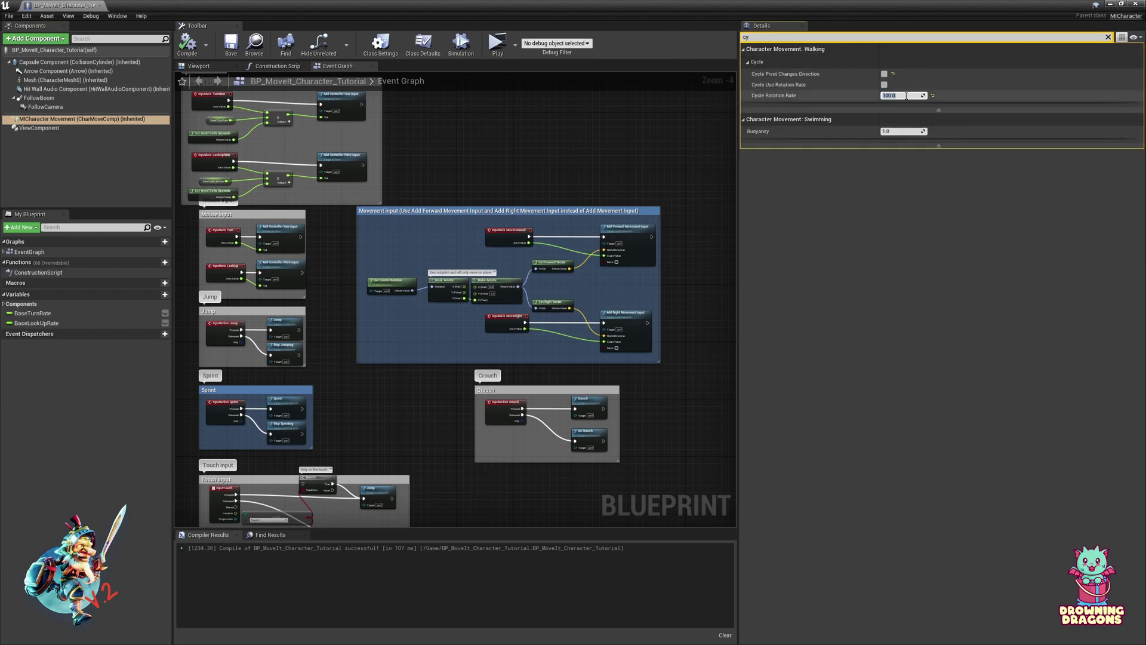
- Play-test quick sideways direction changes with the character, and end the preview
{"action": "key", "text": "alt+p"}
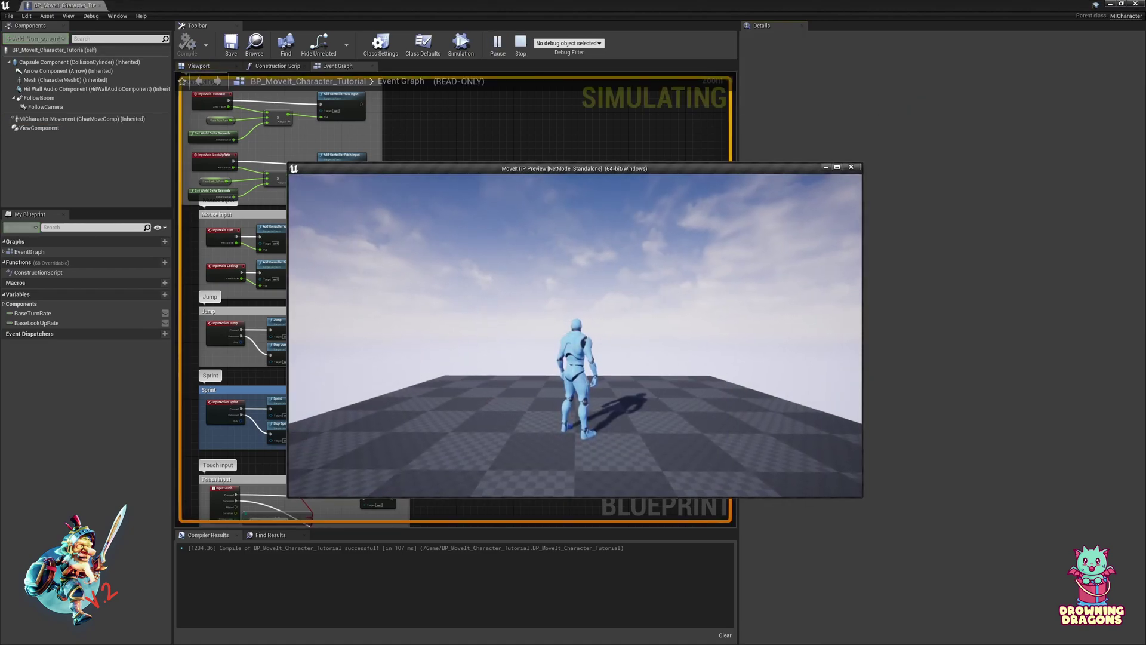
{"action": "key", "text": "a"}
{"action": "key", "text": "d"}
{"action": "key", "text": "a"}
{"action": "key", "text": "d"}
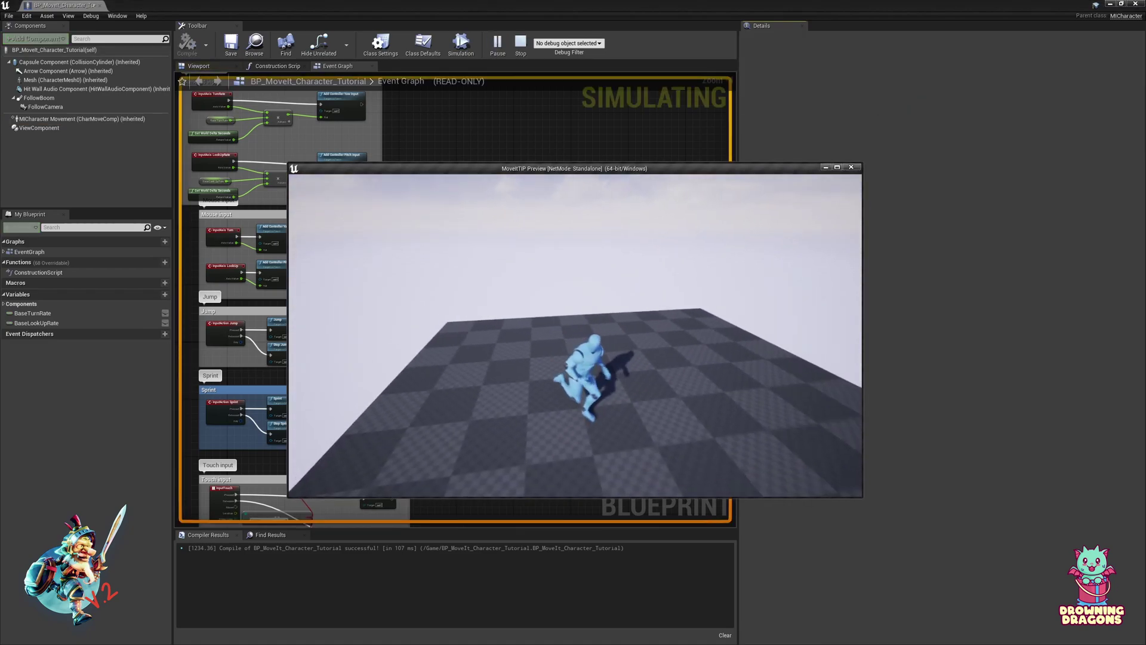
{"action": "key", "text": "Escape"}
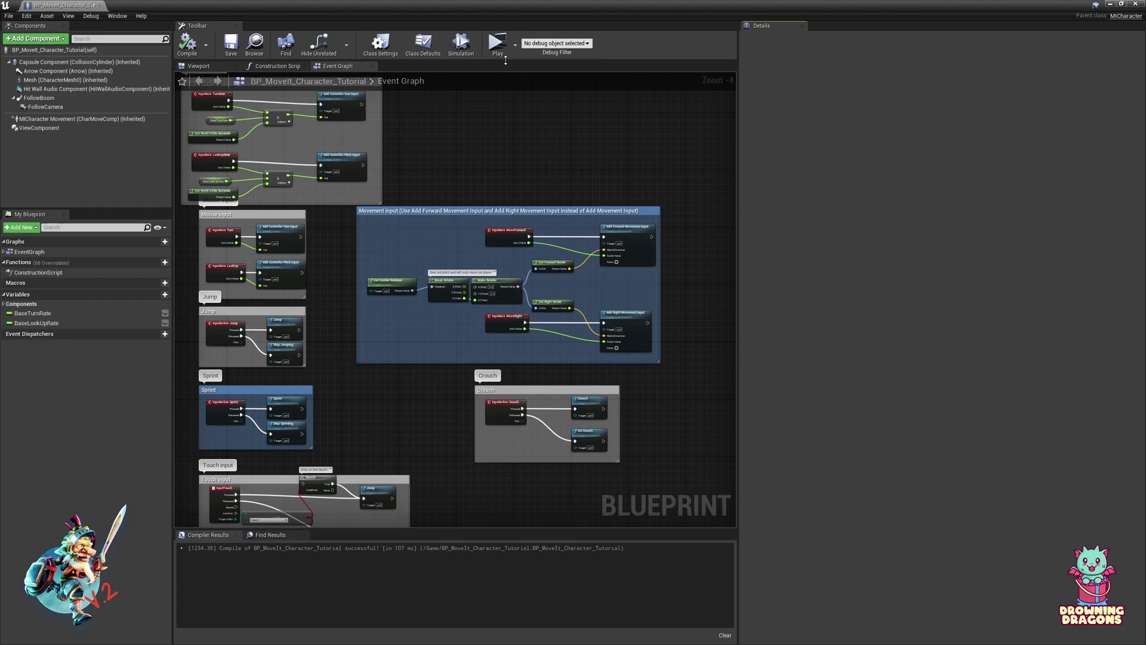
{"action": "key", "text": "alt+p"}
{"action": "key", "text": "Escape"}
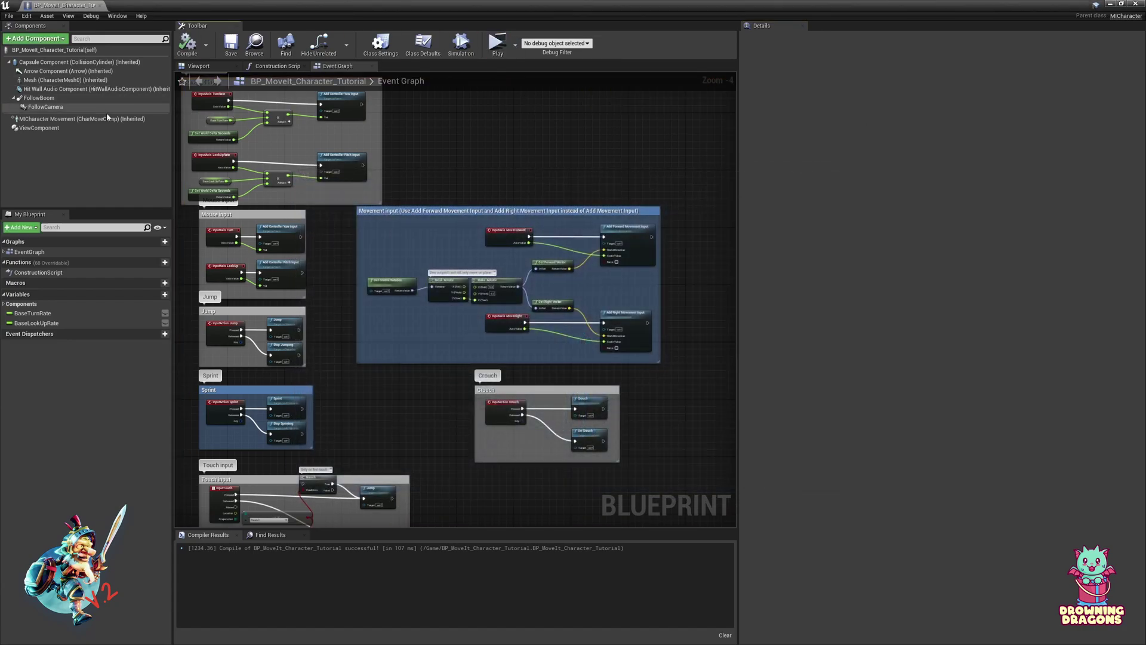
- Set the MICharacter Movement component's Cycle Rotation Rate to 200 and play-test how the character turns
{"action": "left_click", "coordinate": [107, 119]}
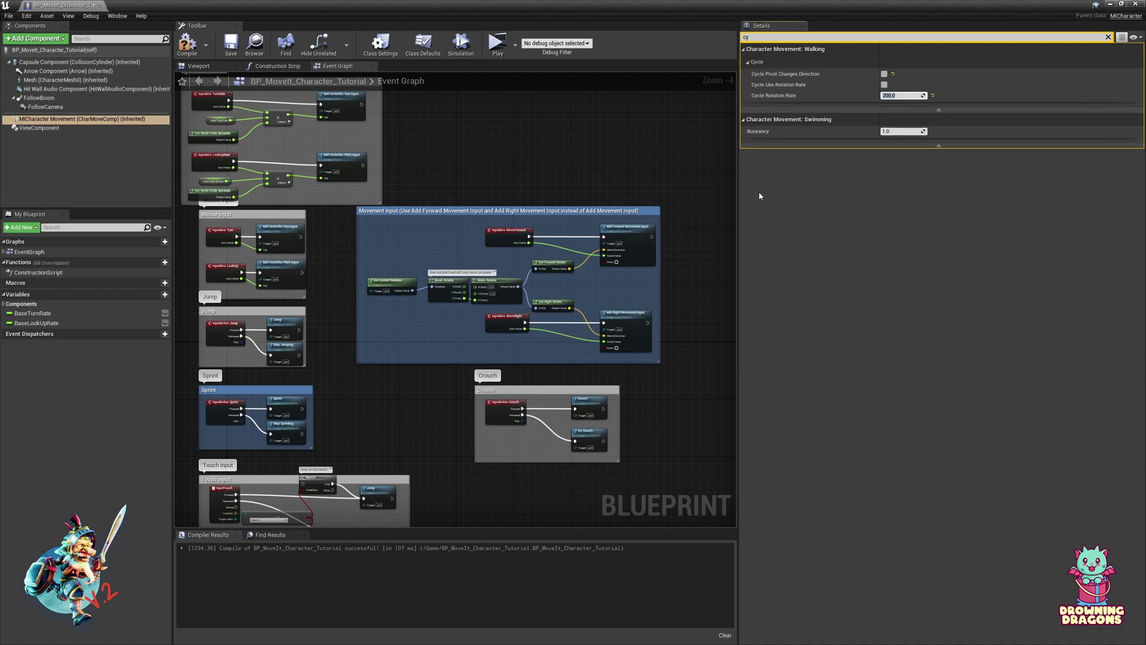
{"action": "key", "text": "alt+p"}
{"action": "left_click", "coordinate": [744, 194]}
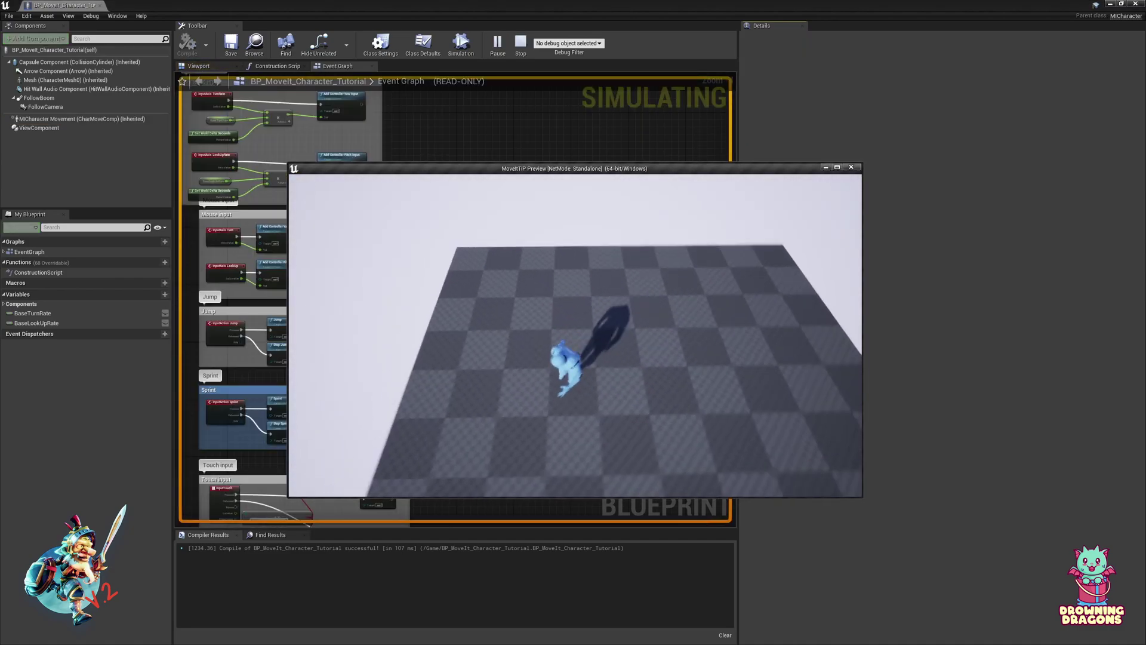
{"action": "key", "text": "a"}
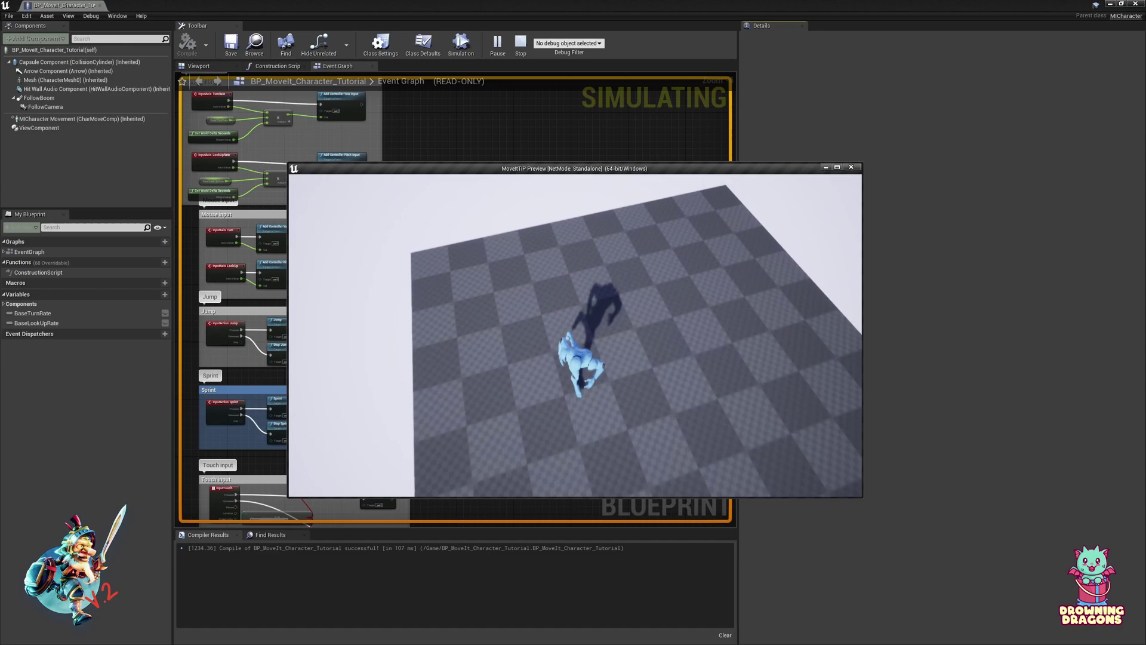
{"action": "key", "text": "d"}
{"action": "key", "text": "w"}
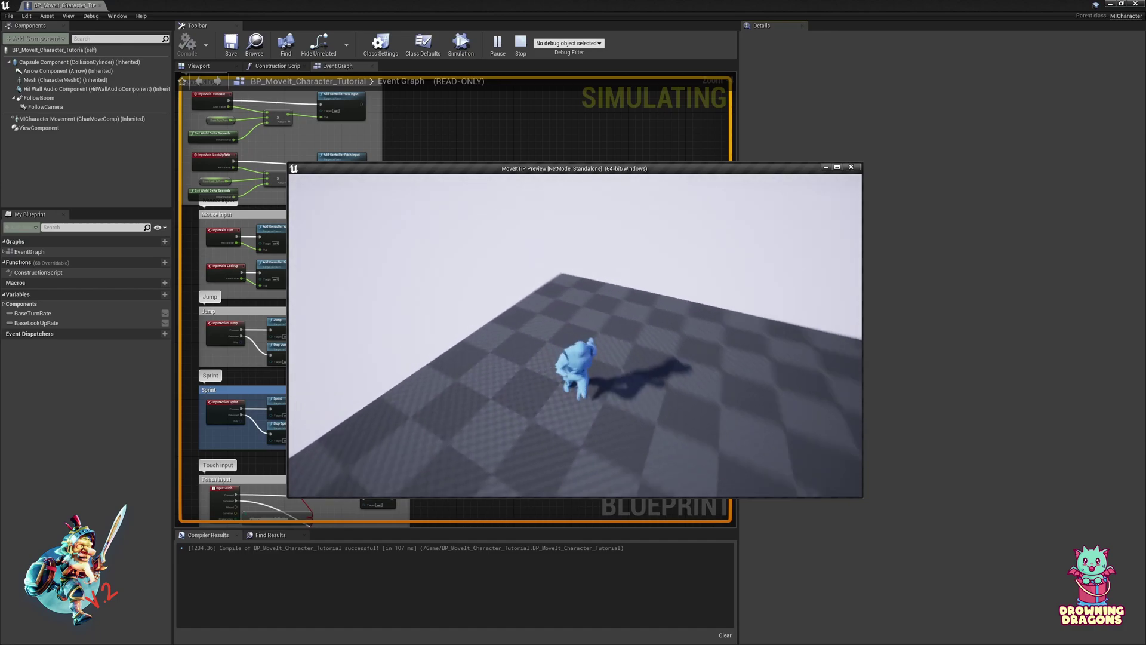
{"action": "key", "text": "w"}
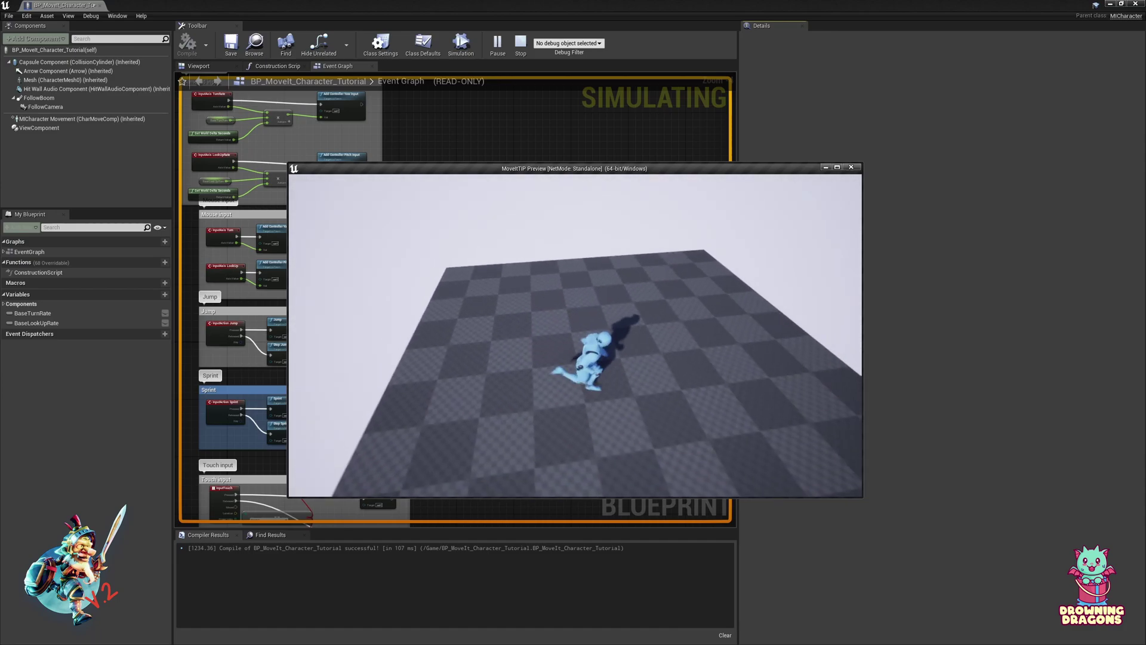
{"action": "key", "text": "Escape"}
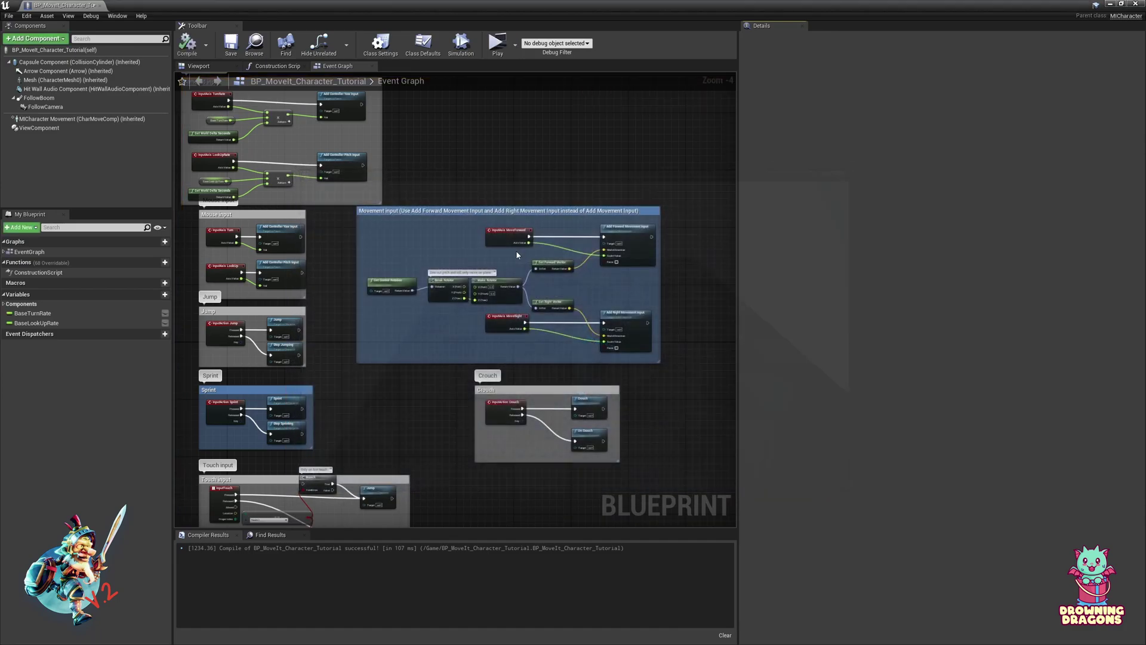
- Set the MICharacter Movement component's Cycle Rotation Rate to 275 and play-test forward, backward and sideways direction changes
{"action": "left_click", "coordinate": [94, 120]}
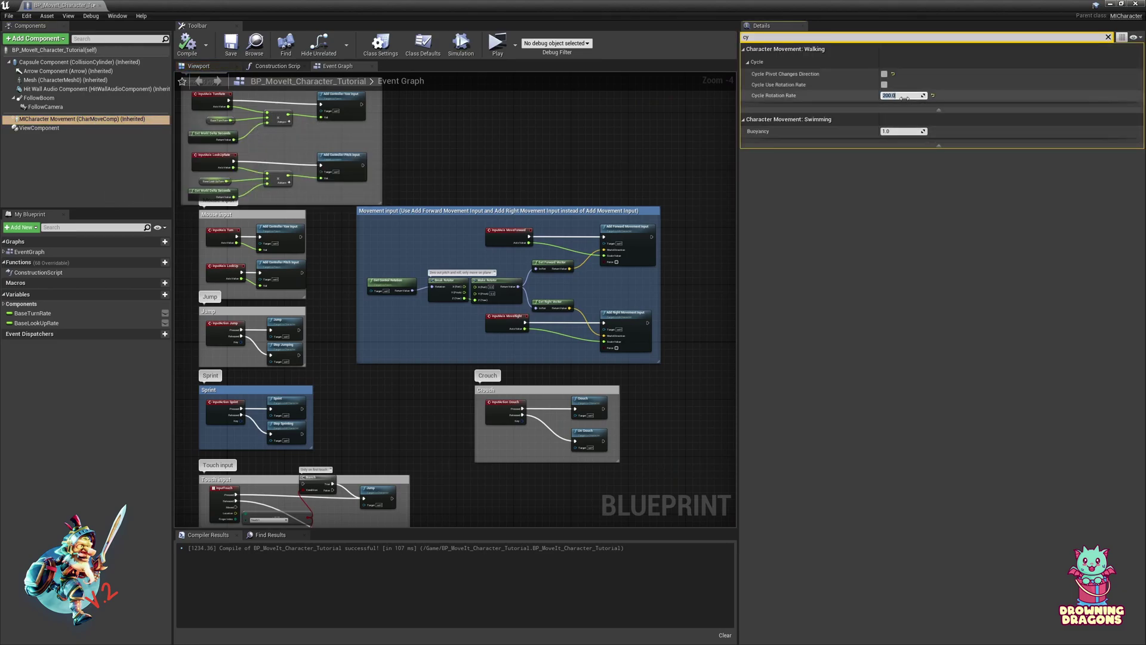
{"action": "key", "text": "alt+p"}
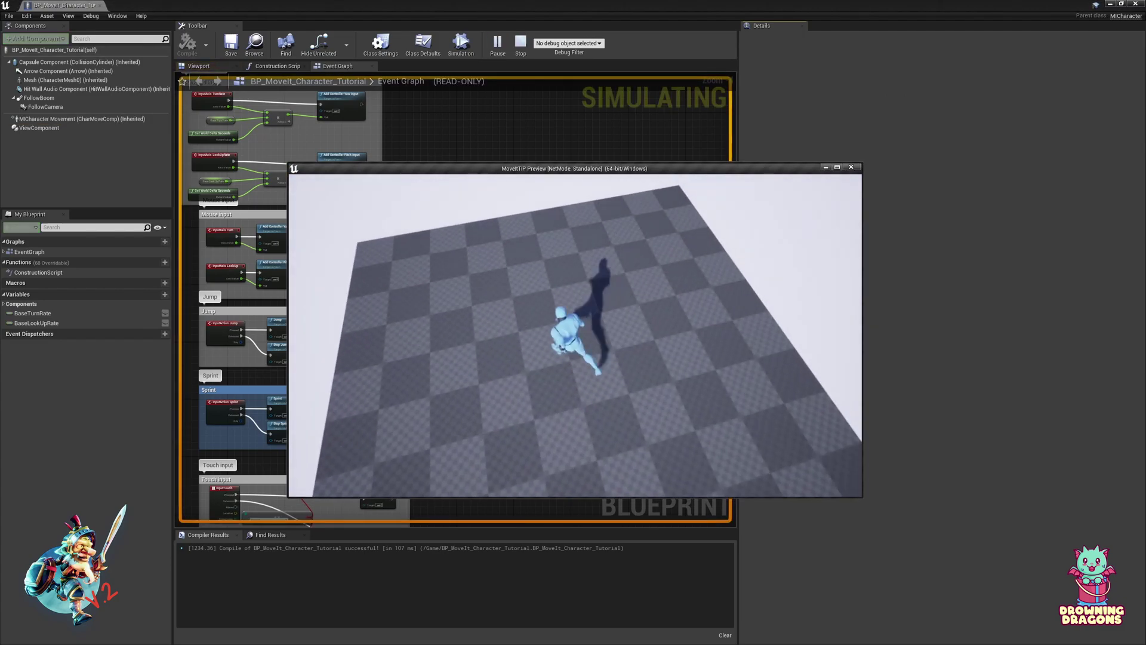
{"action": "key", "text": "s"}
{"action": "key", "text": "w"}
{"action": "key", "text": "s"}
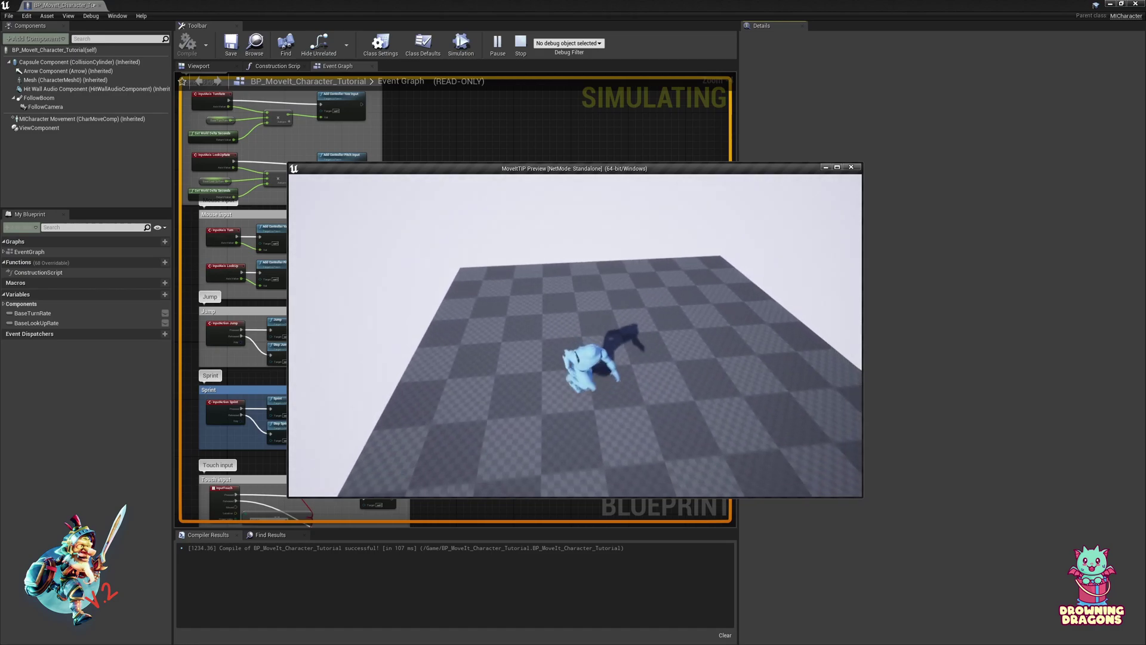
{"action": "key", "text": "w"}
{"action": "key", "text": "a"}
{"action": "key", "text": "d"}
{"action": "key", "text": "a"}
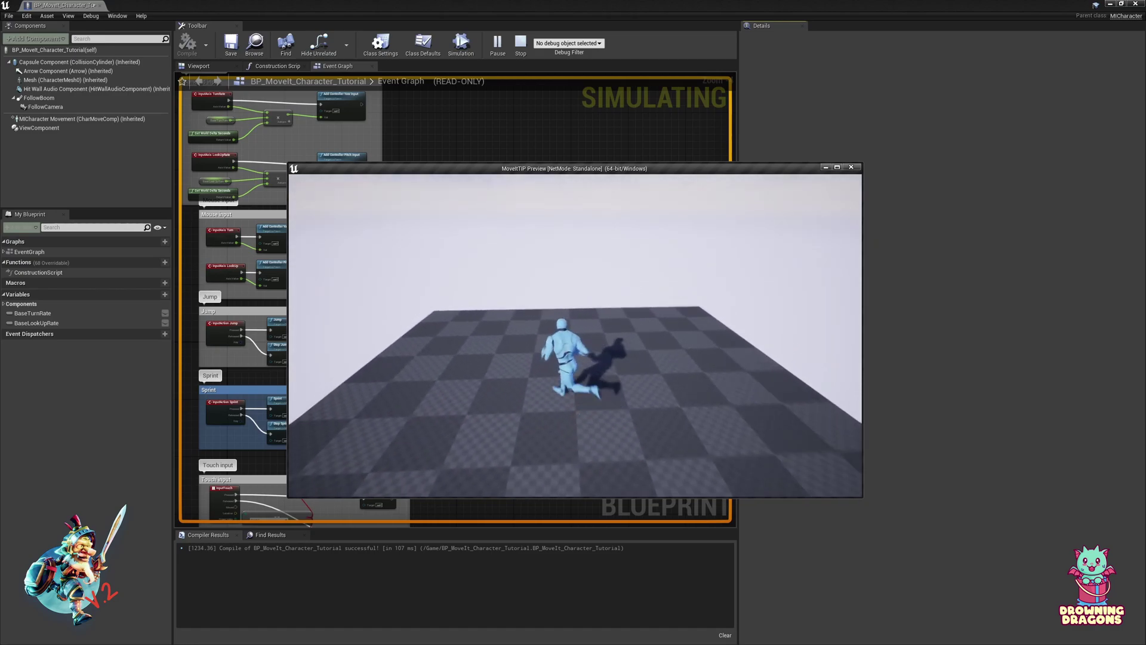
{"action": "key", "text": "w"}
{"action": "key", "text": "d"}
{"action": "key", "text": "a"}
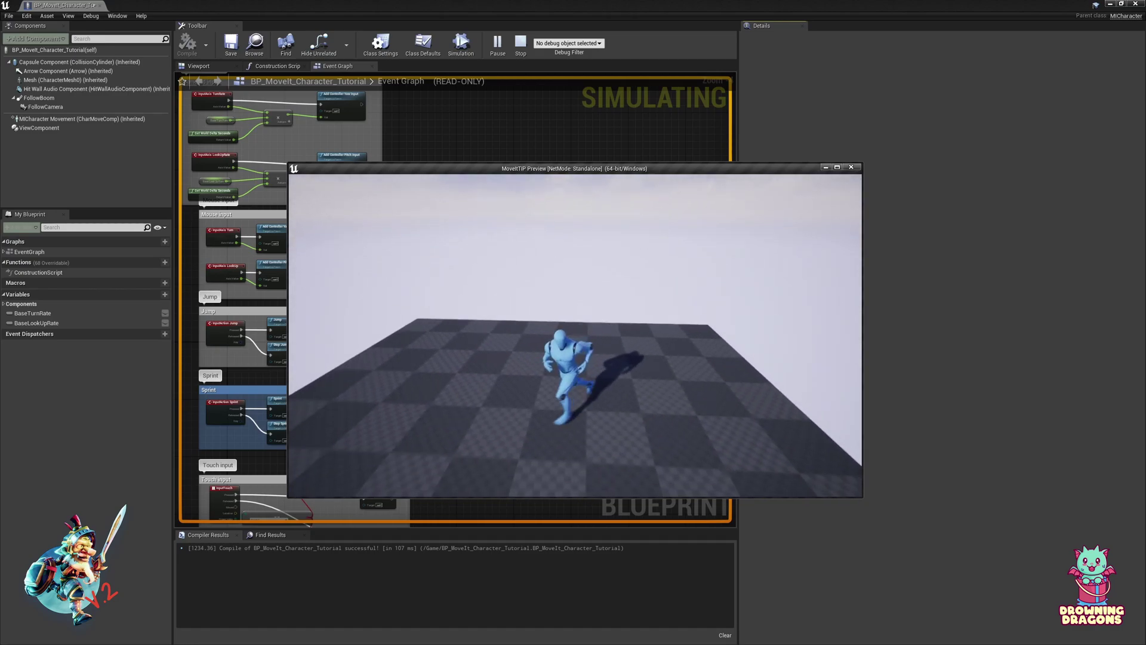
{"action": "key", "text": "w"}
{"action": "key", "text": "d"}
{"action": "key", "text": "w"}
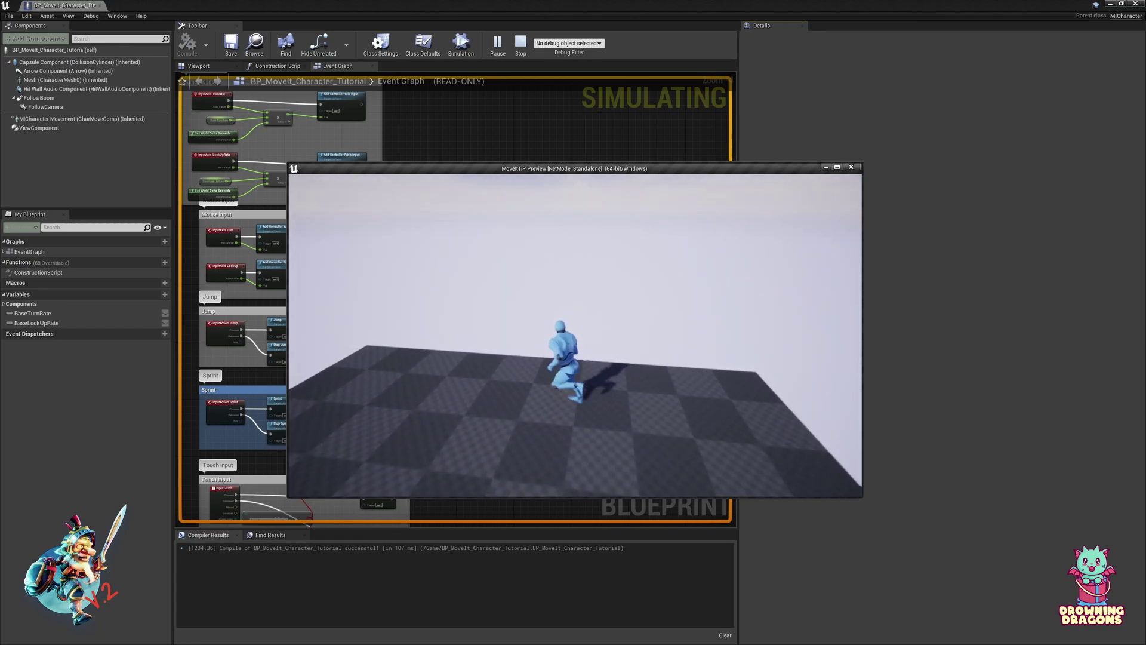
{"action": "key", "text": "a"}
{"action": "key", "text": "d"}
{"action": "key", "text": "s"}
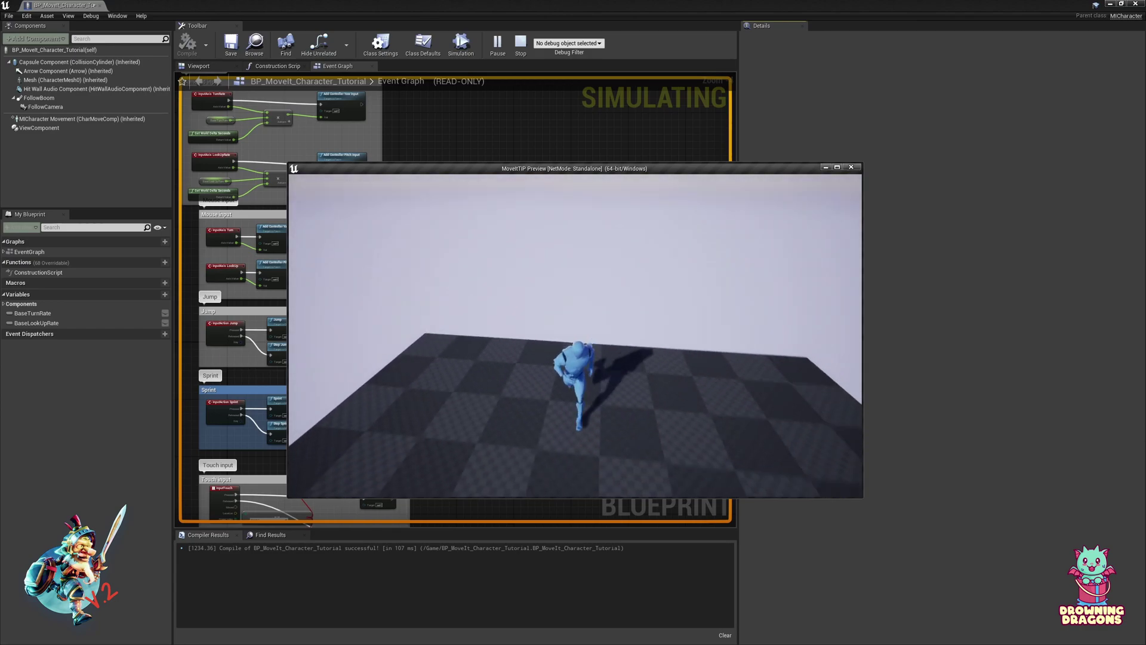
{"action": "key", "text": "a"}
{"action": "key", "text": "w"}
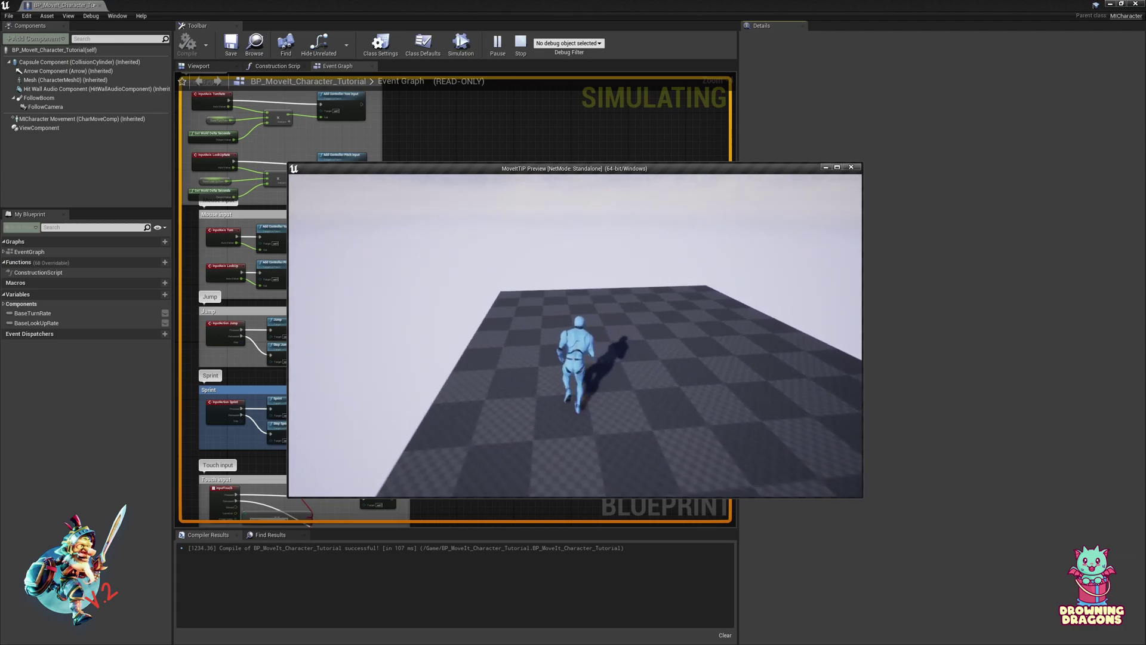
{"action": "key", "text": "a"}
{"action": "key", "text": "d"}
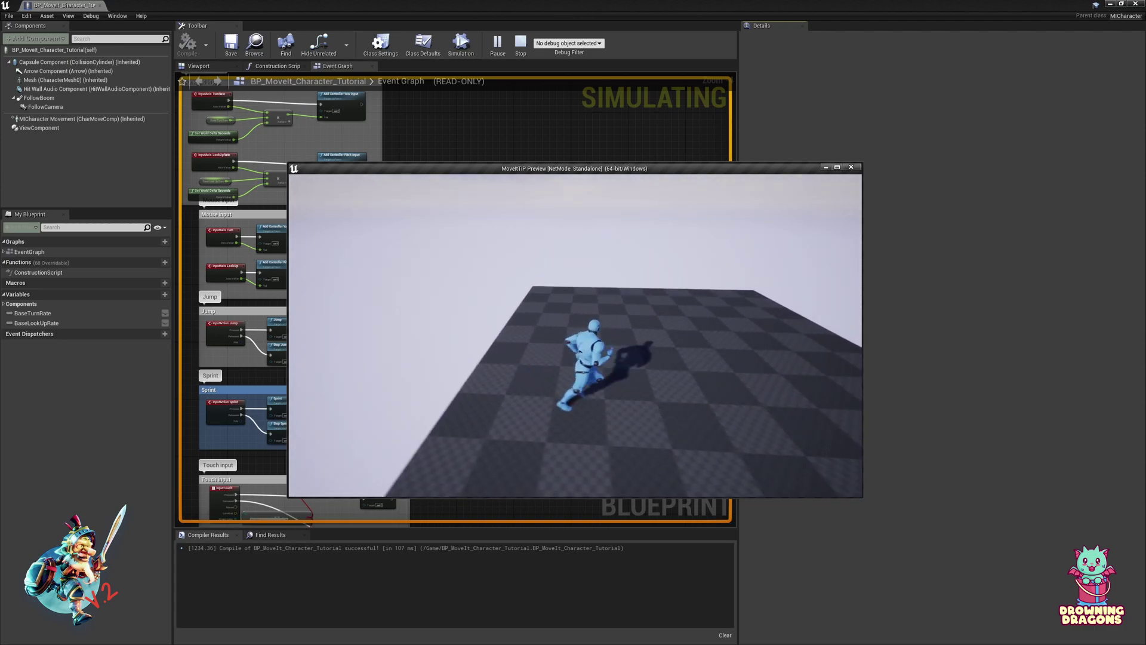
{"action": "key", "text": "w"}
{"action": "key", "text": "a"}
{"action": "key", "text": "w"}
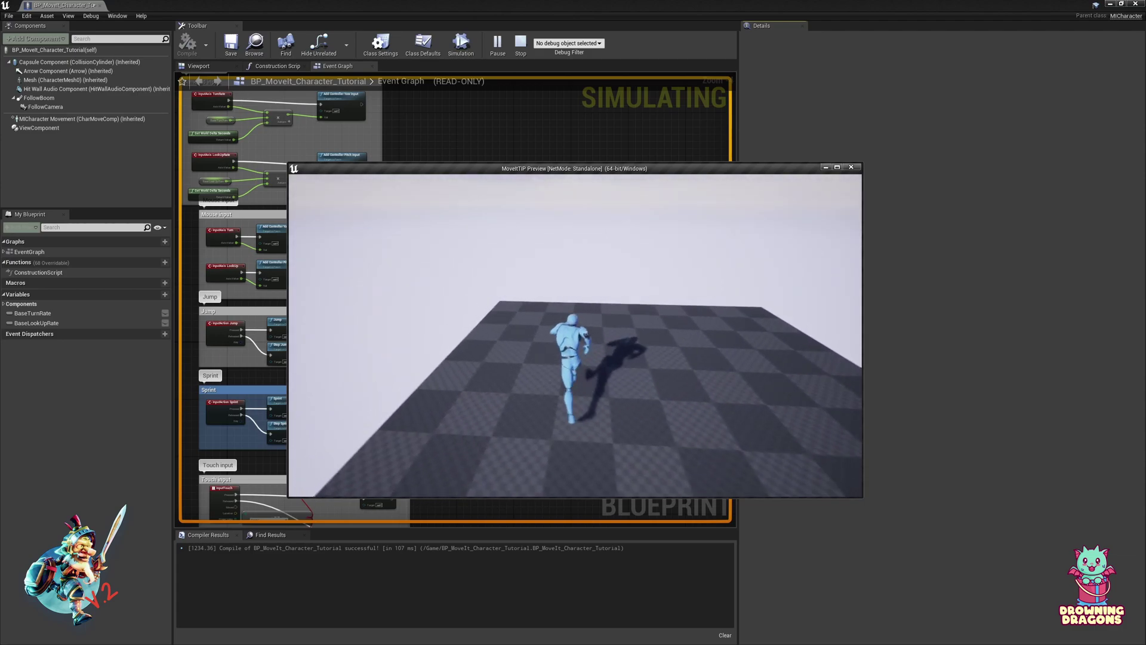
{"action": "key", "text": "d"}
{"action": "key", "text": "w"}
{"action": "key", "text": "a"}
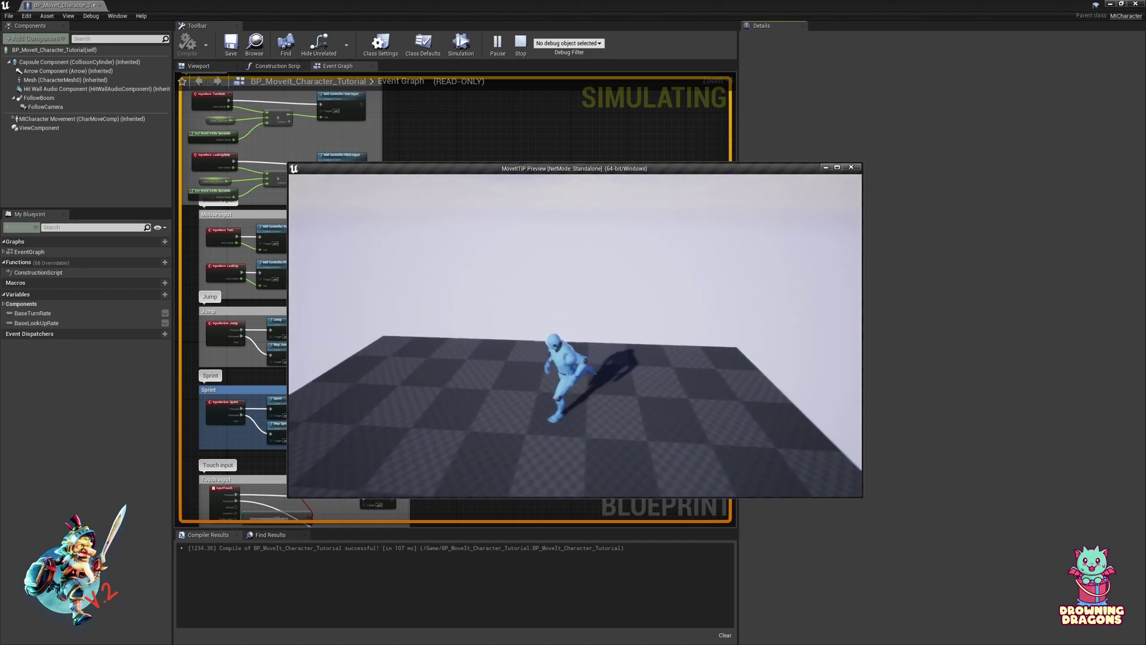
{"action": "key", "text": "s"}
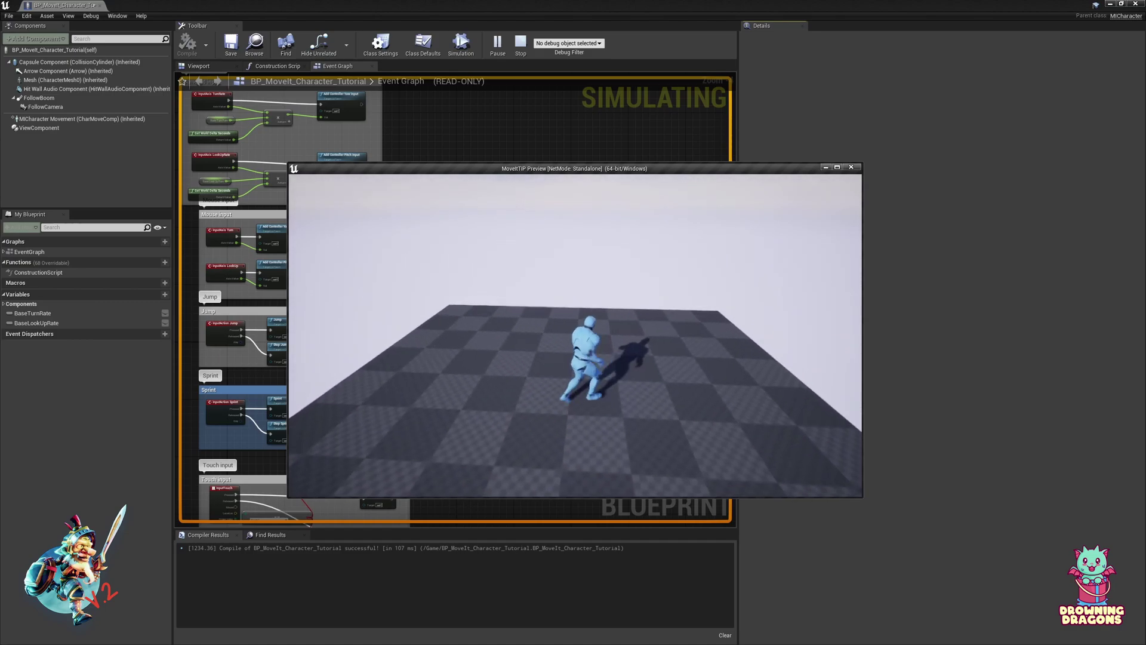
{"action": "key", "text": "Escape"}
- Filter the MICharacter Movement component's properties for "rotation" and turn on Cycle Use Rotation Rate
{"action": "left_click", "coordinate": [143, 120]}
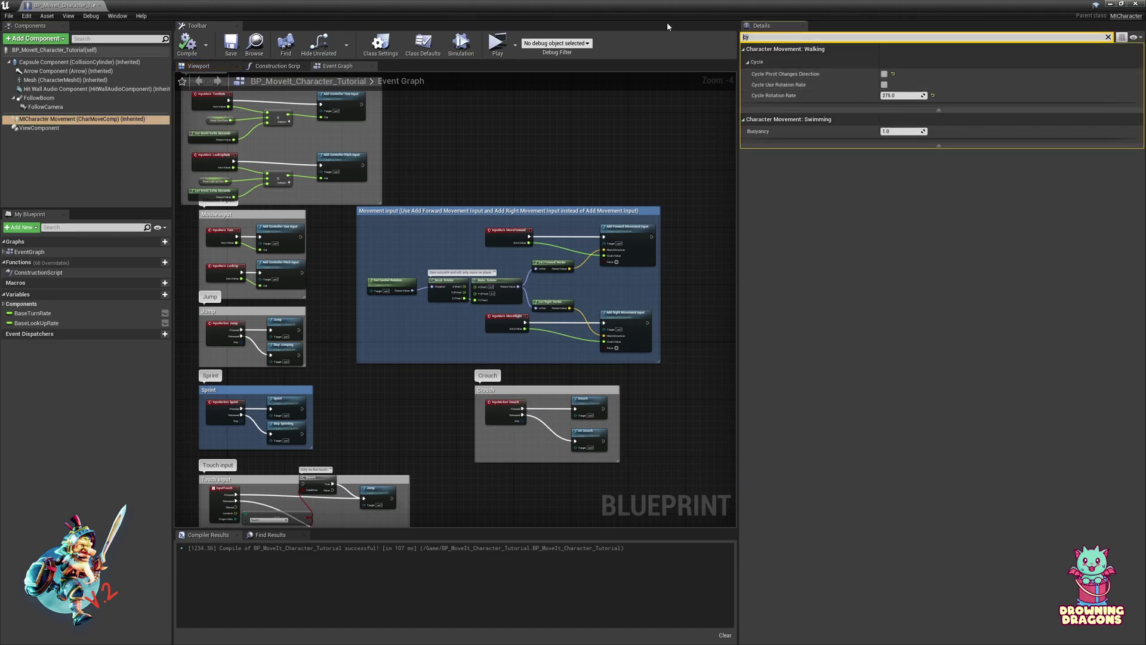
{"action": "type", "text": "rotation"}
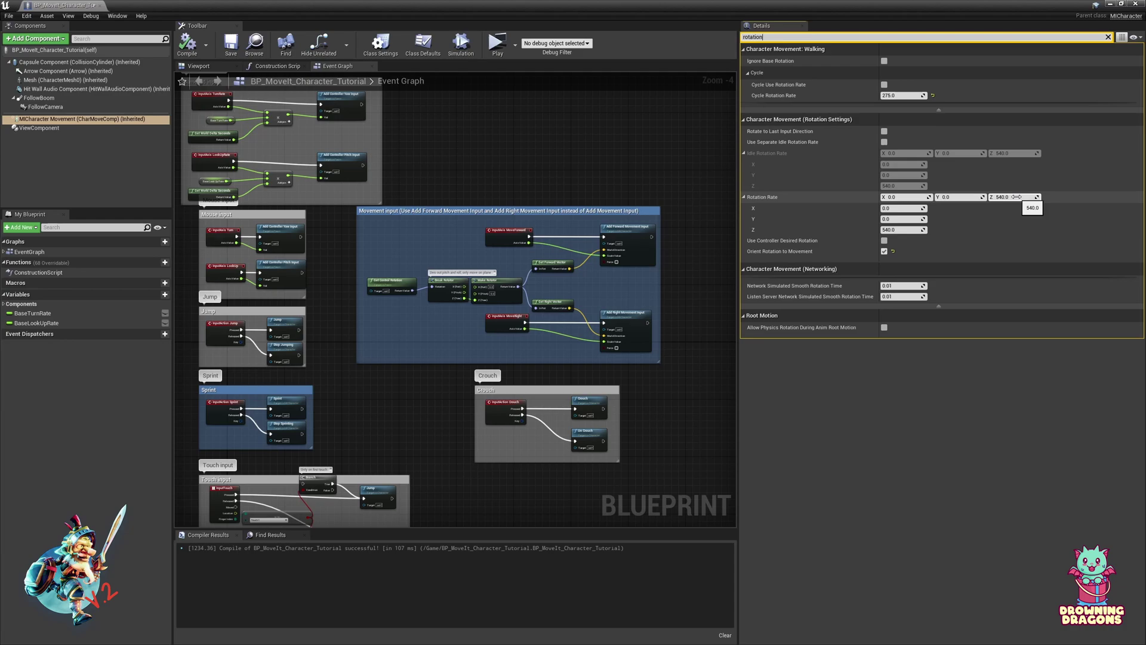
{"action": "left_click", "coordinate": [884, 85]}
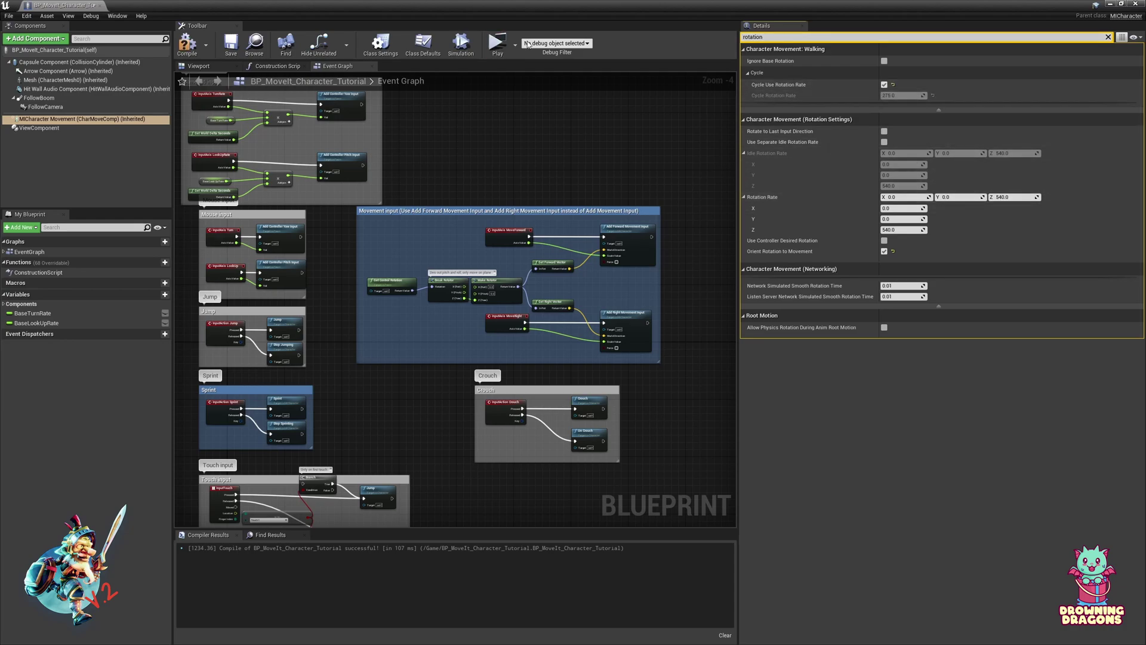
- Play-test the character's sideways turning with Cycle Use Rotation Rate turned on, and end the preview
{"action": "left_click", "coordinate": [498, 43]}
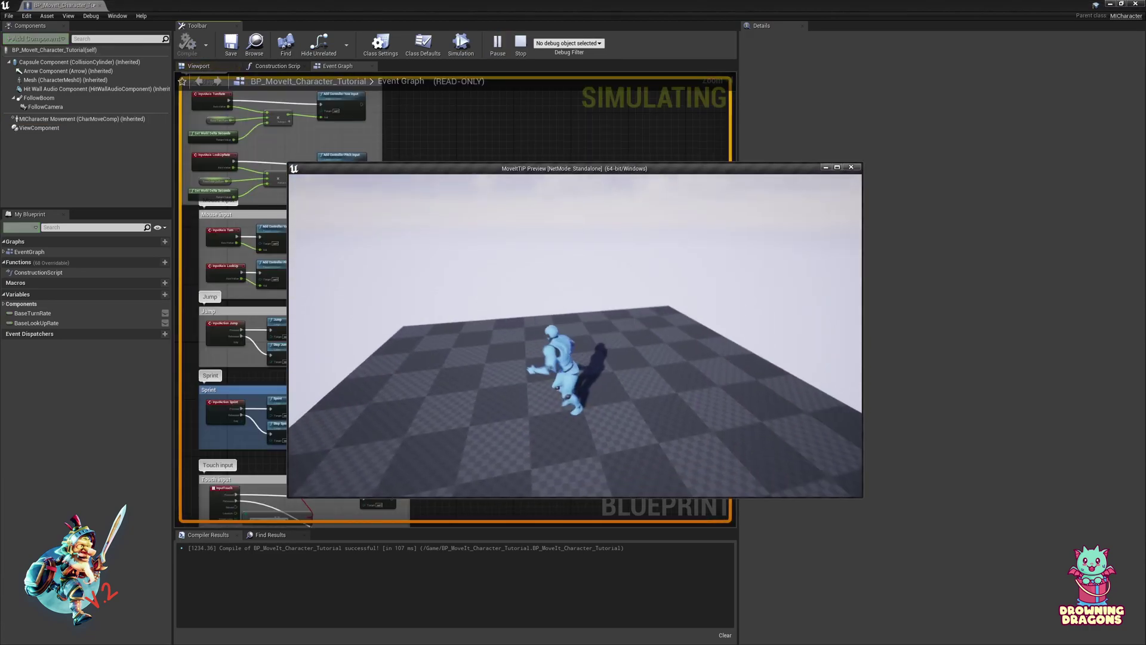
{"action": "key", "text": "a"}
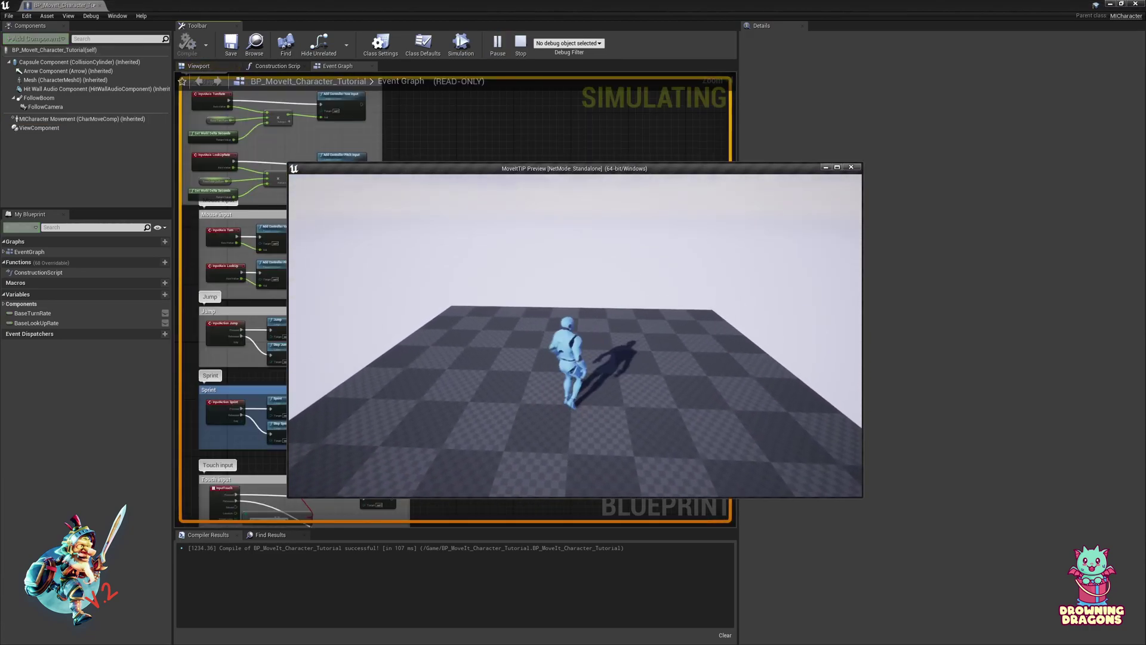
{"action": "key", "text": "Escape"}
- Set the MICharacter Movement component's Rotation Rate Z to 200 and play-test quick direction changes forward, backward and sideways
{"action": "left_click", "coordinate": [89, 119]}
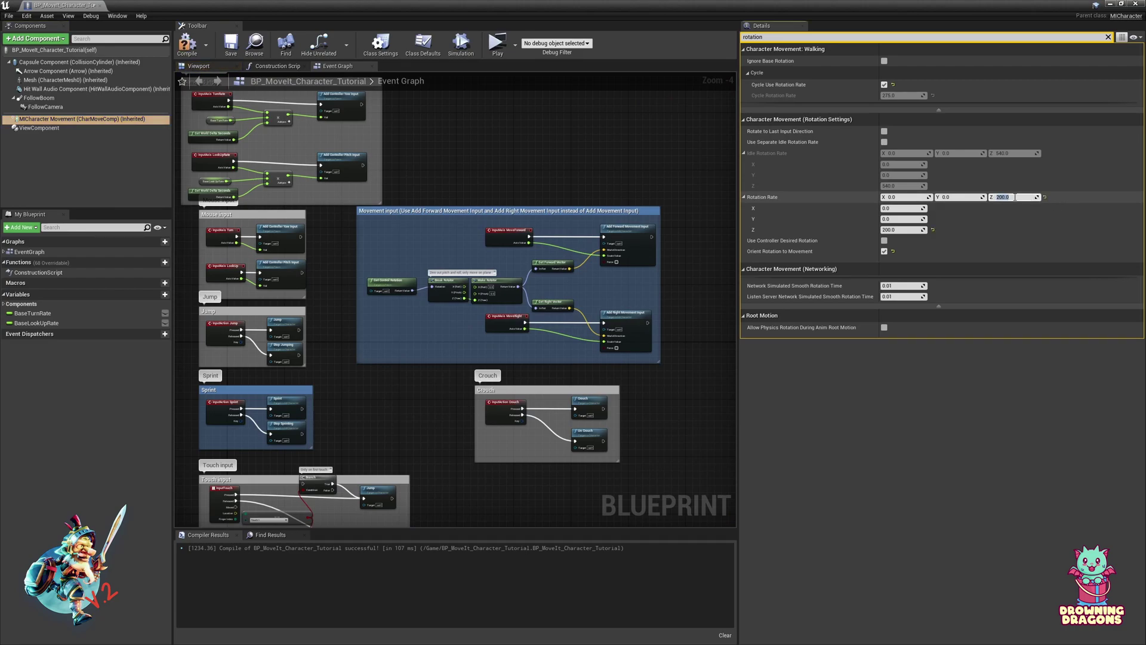
{"action": "key", "text": "alt+p"}
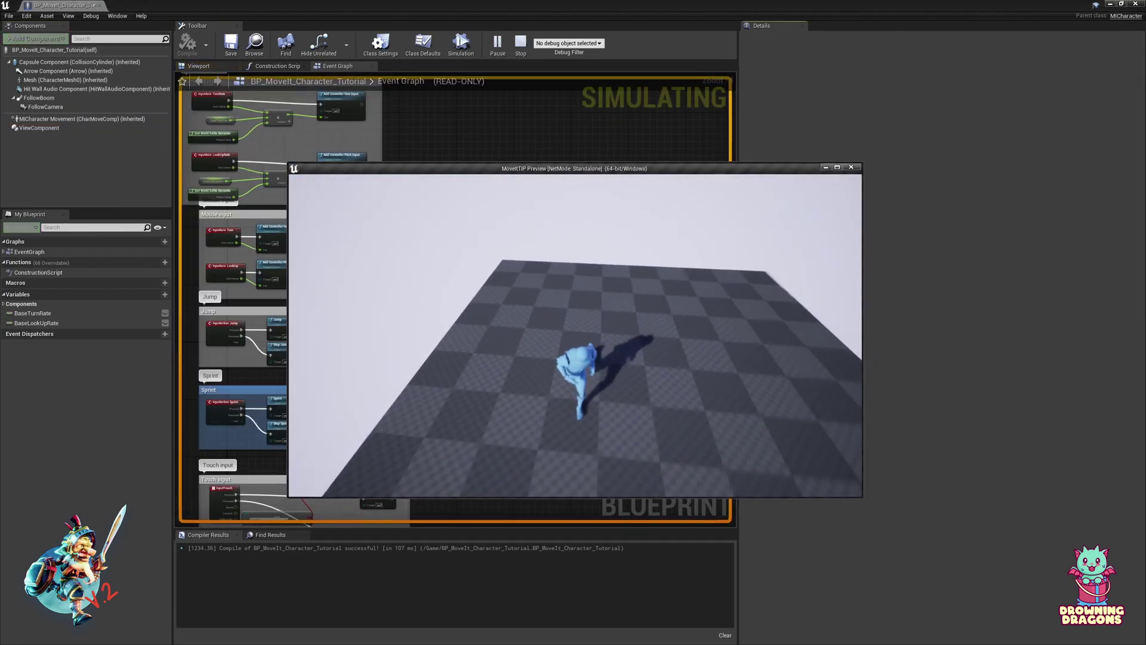
{"action": "key", "text": "d"}
{"action": "key", "text": "w"}
{"action": "key", "text": "a"}
{"action": "key", "text": "s"}
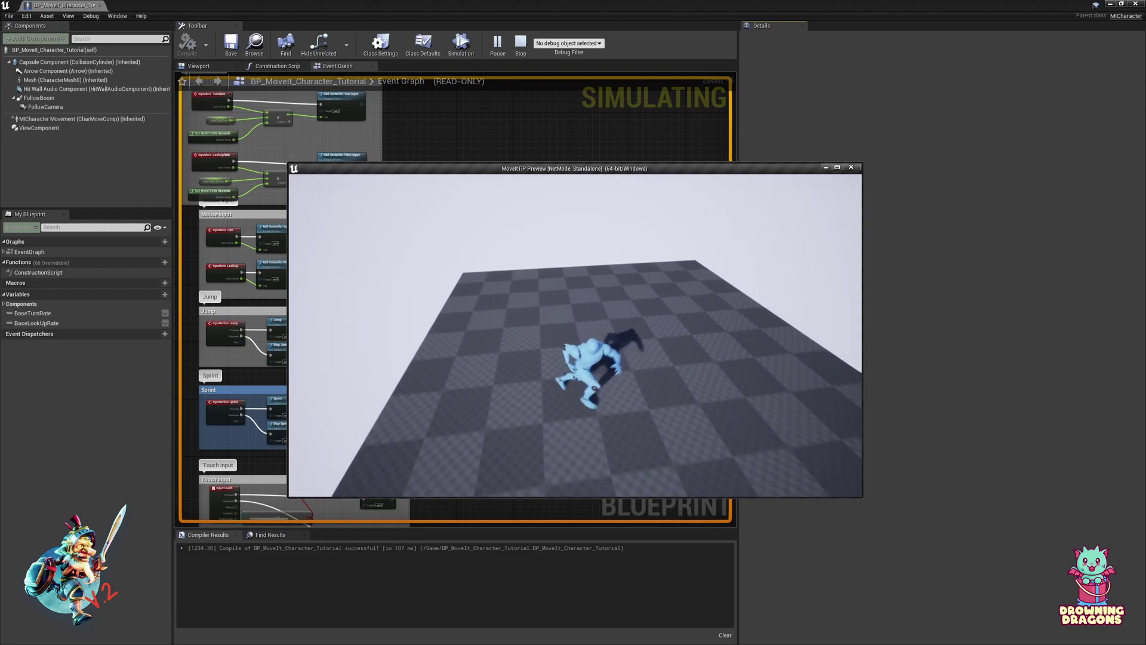
{"action": "key", "text": "w"}
{"action": "key", "text": "a"}
{"action": "key", "text": "s"}
{"action": "key", "text": "d"}
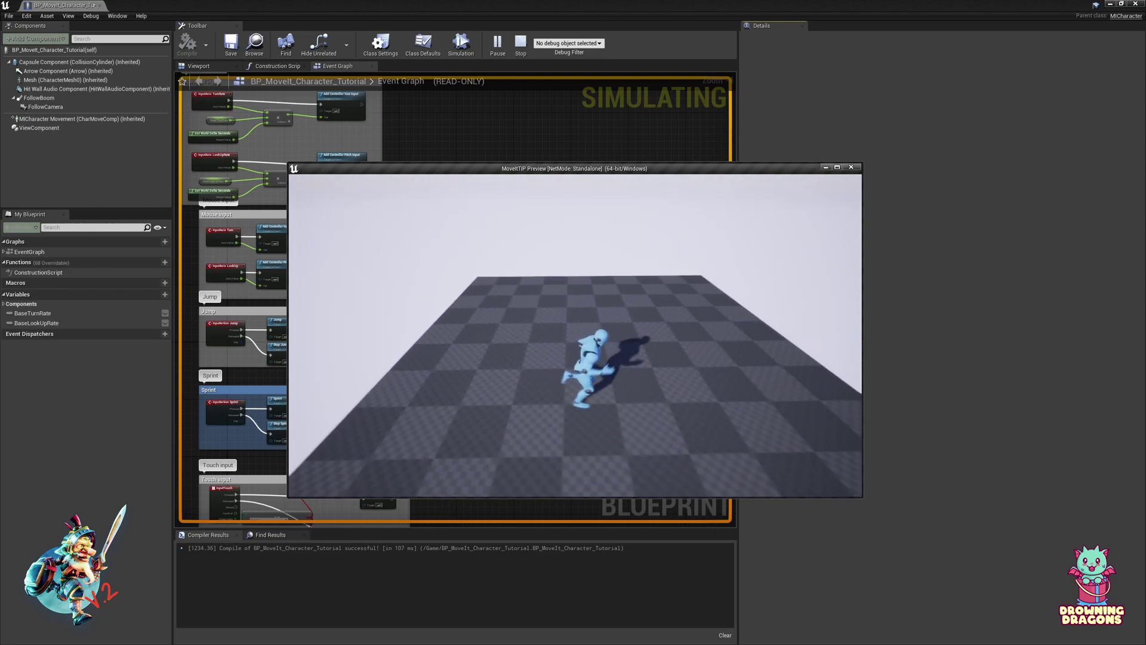
{"action": "key", "text": "s"}
{"action": "key", "text": "a"}
{"action": "key", "text": "w"}
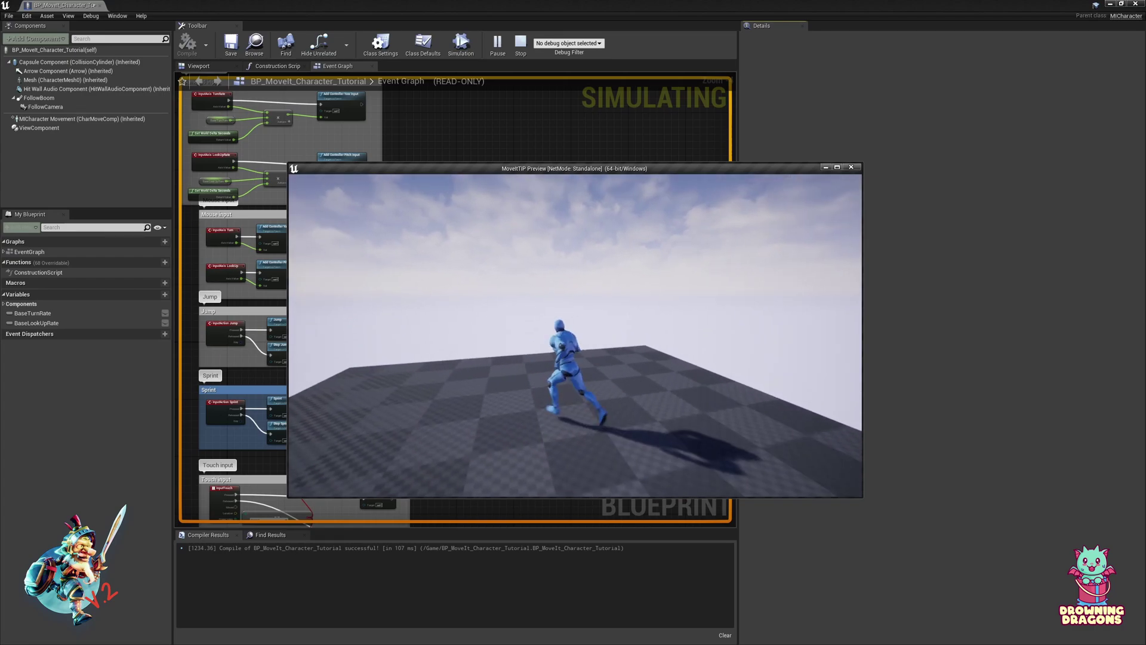
{"action": "key", "text": "Escape"}
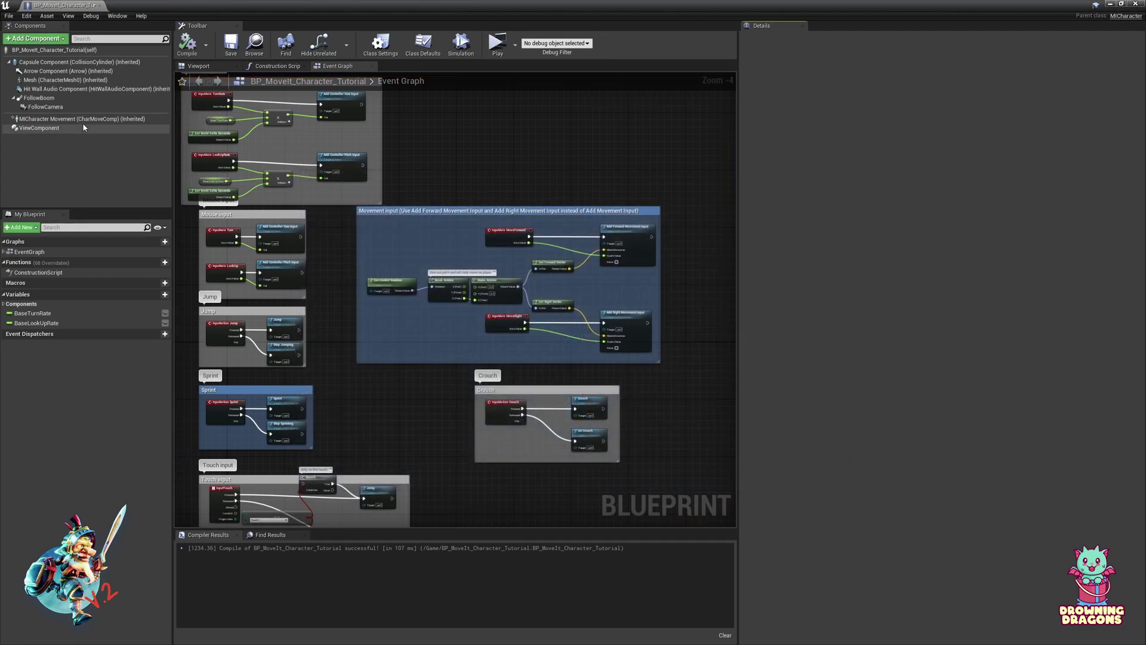
- Turn off Cycle Use Rotation Rate on the MICharacter Movement component and reset its Rotation Rate to the default
{"action": "left_click", "coordinate": [82, 119]}
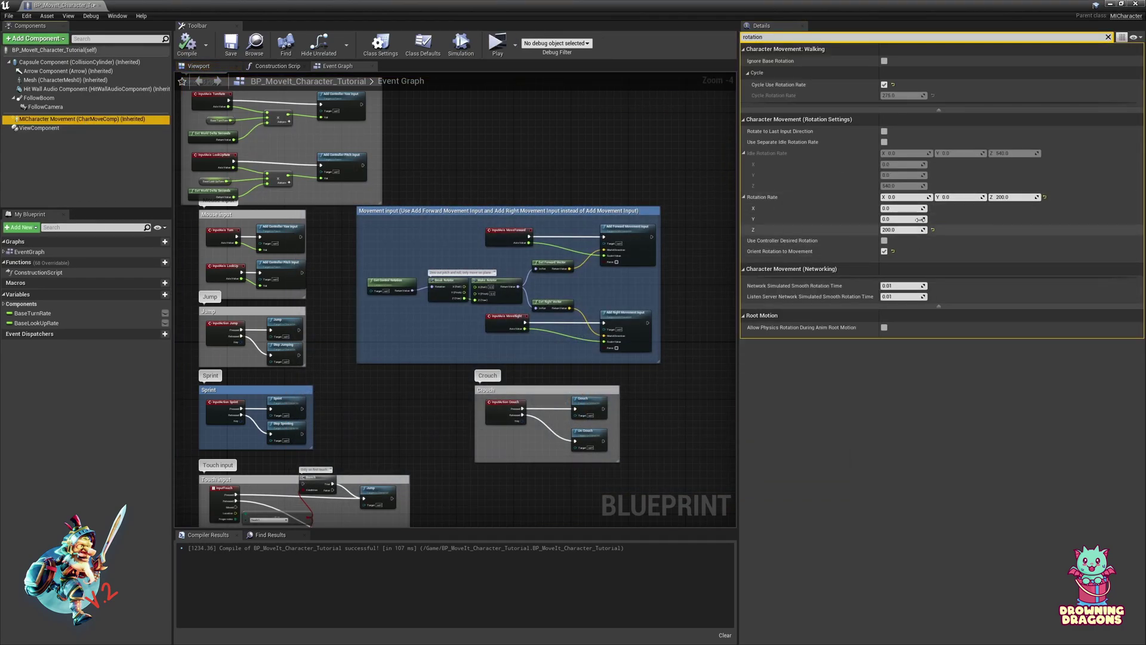
{"action": "left_click", "coordinate": [884, 85]}
{"action": "left_click", "coordinate": [1044, 197]}
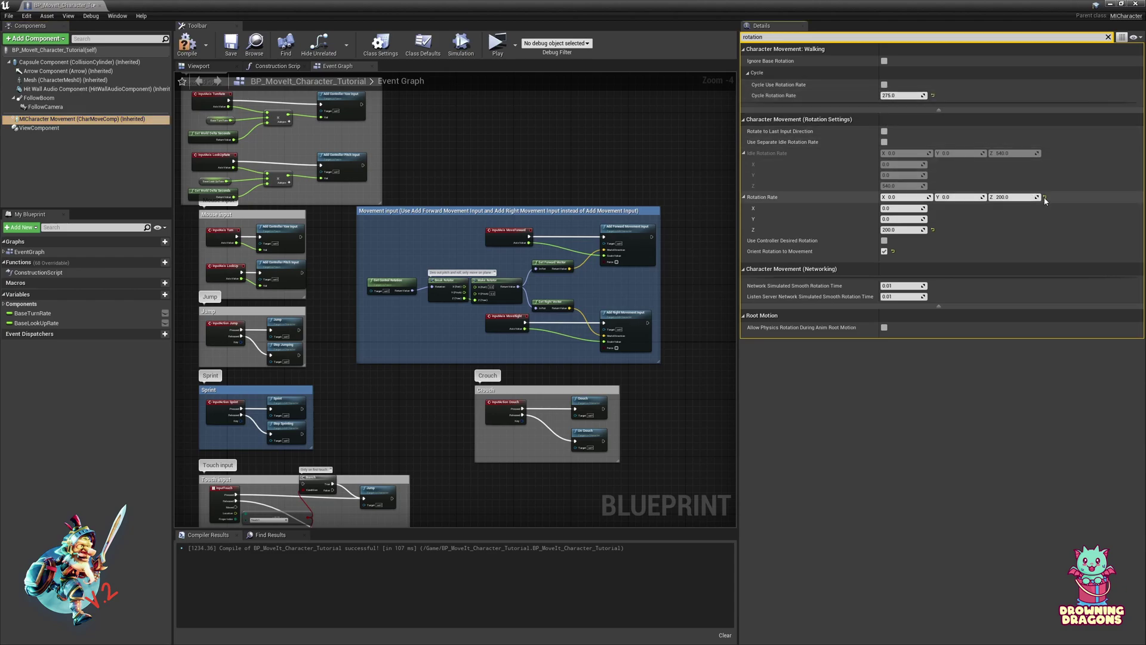
- Replace the MICharacter Movement component's "rotation" property filter with "cyc"
{"action": "left_click", "coordinate": [1108, 38]}
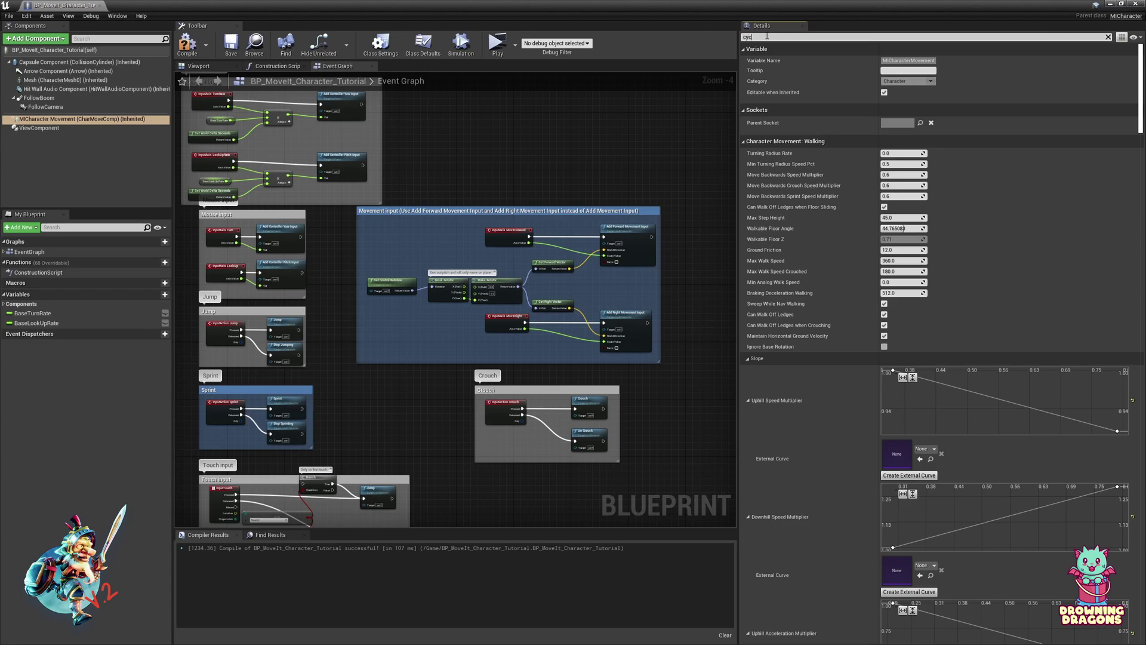